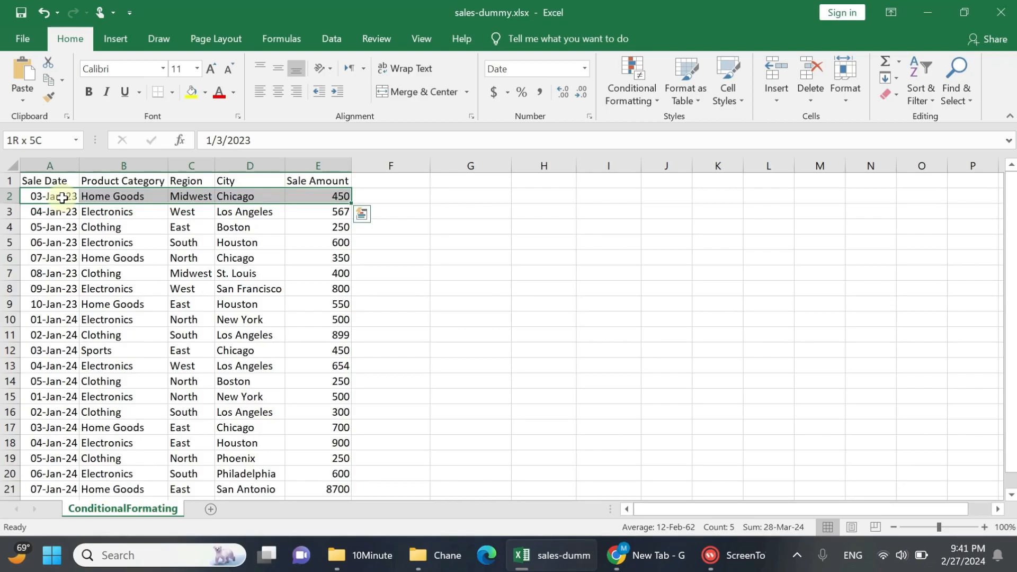
# Create a formula-based conditional formatting rule for A2:E21 using =(AND($C2="West",$E2>400))
pyautogui.hotkey('ctrl', 'shift', 'Down')
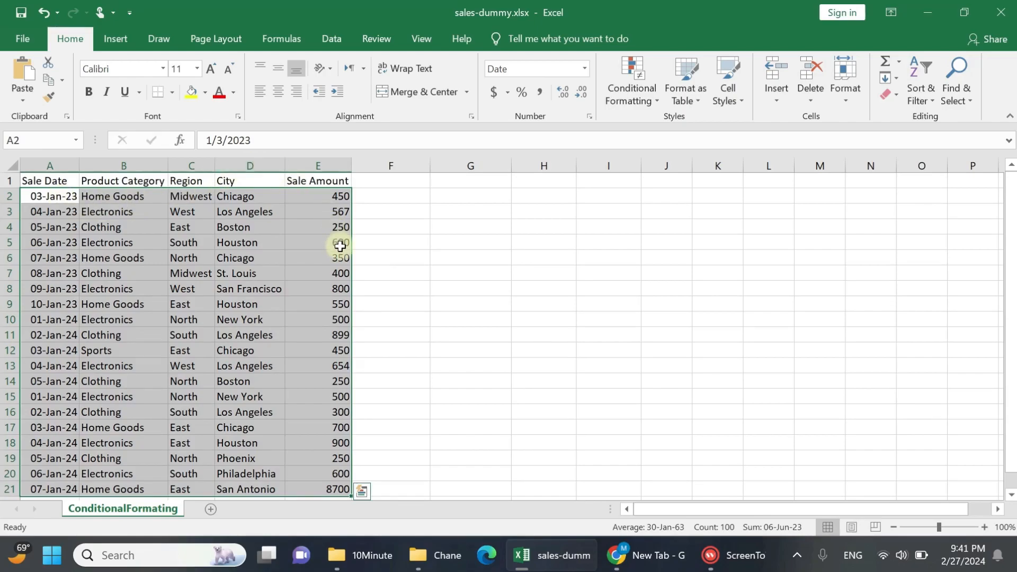
pyautogui.click(647, 93)
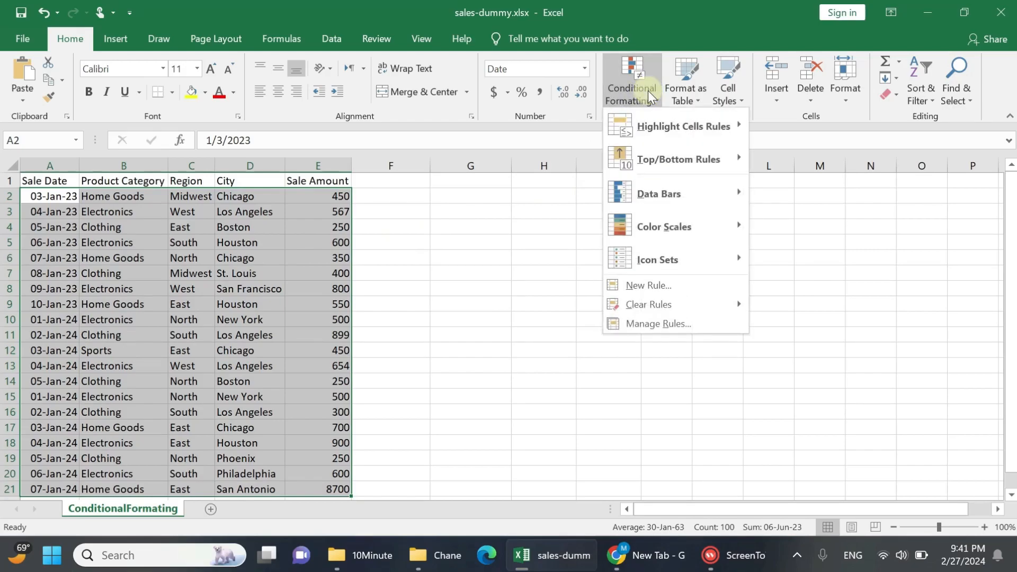
pyautogui.click(654, 291)
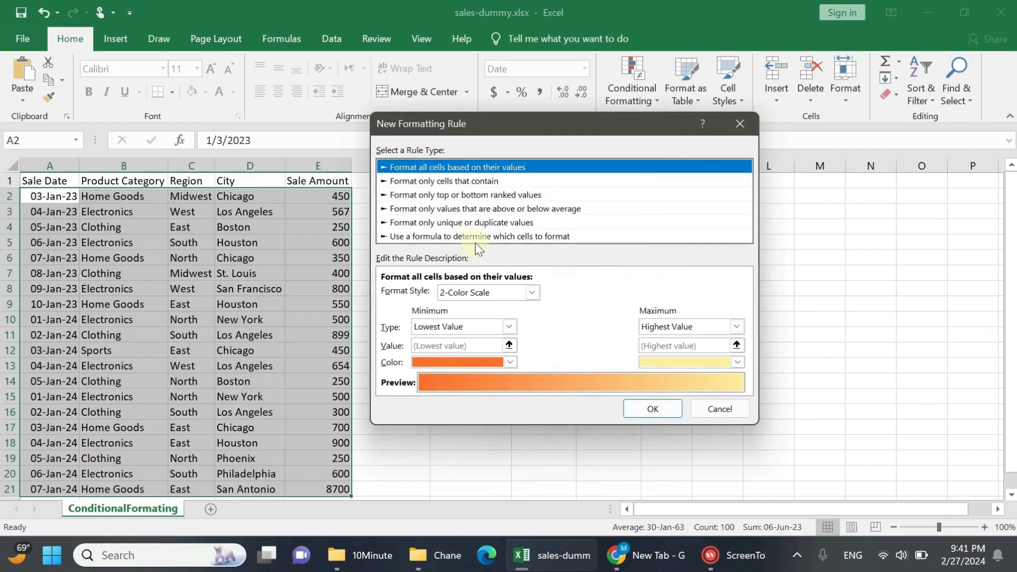
pyautogui.click(427, 237)
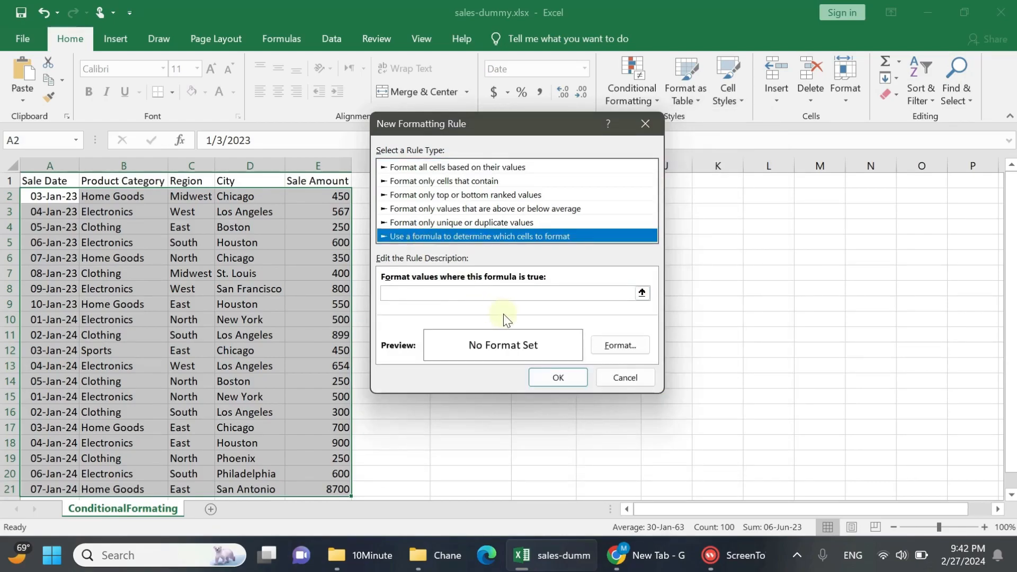
pyautogui.click(516, 294)
pyautogui.click(516, 294)
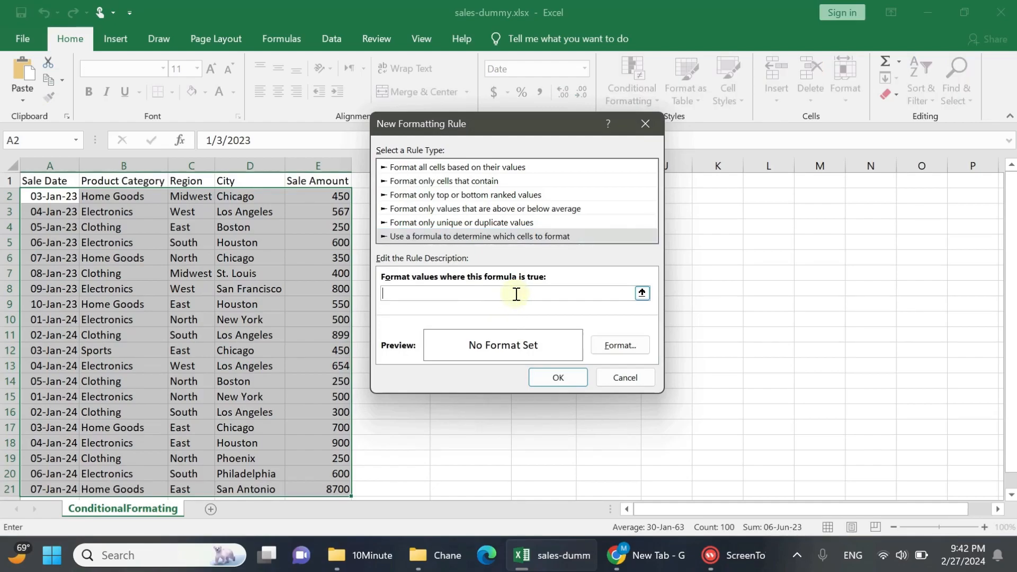
pyautogui.write('=(AND($C2="West",$E2>400))')
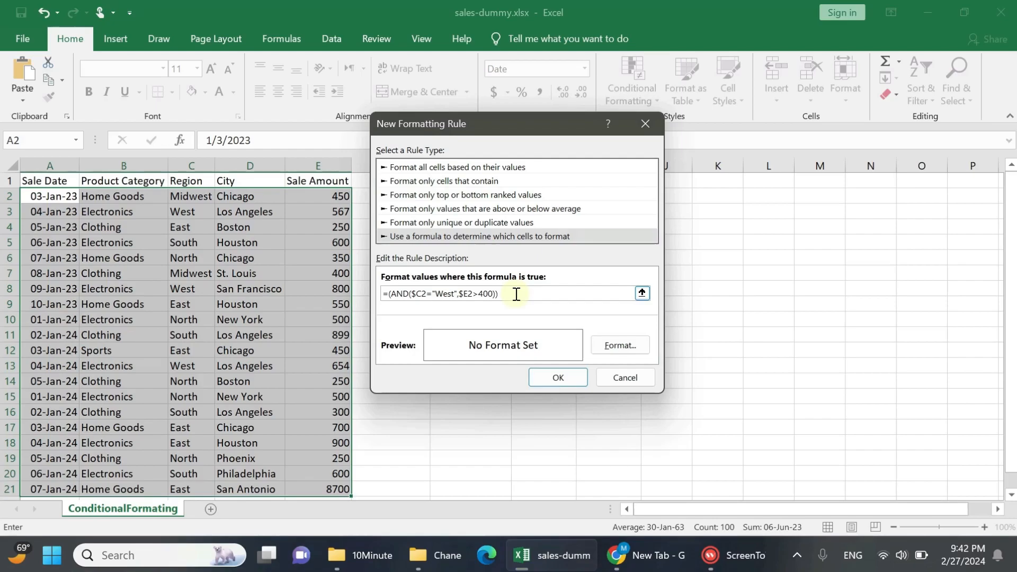
# Give the formula rule a light gold background fill and apply it to the data rows
pyautogui.click(612, 341)
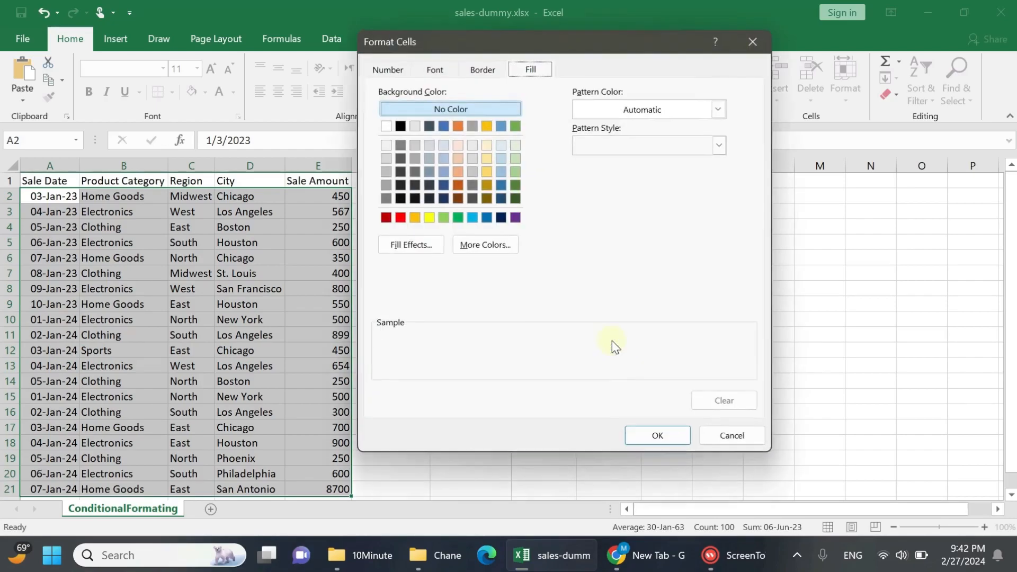
pyautogui.click(488, 147)
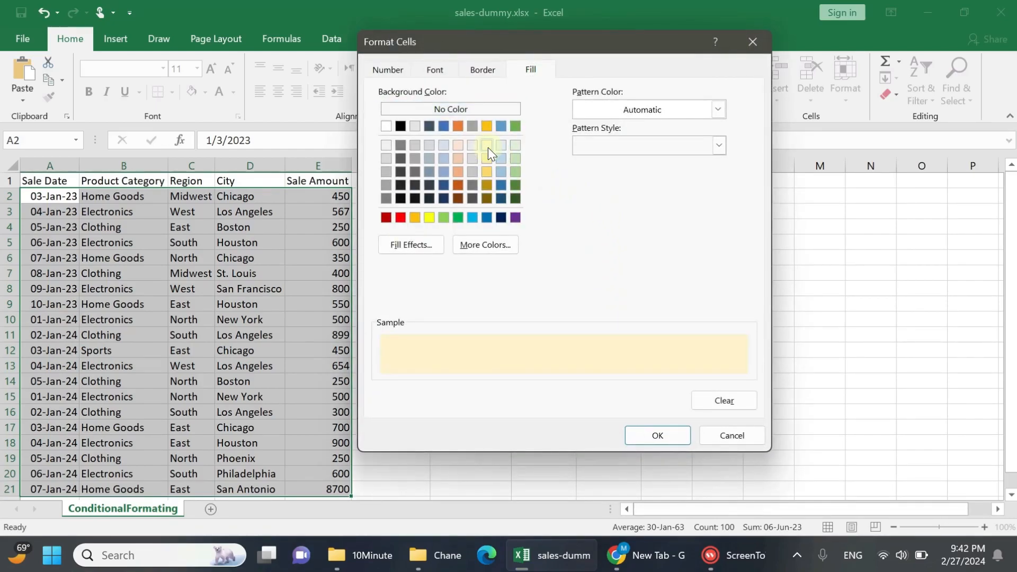
pyautogui.click(662, 434)
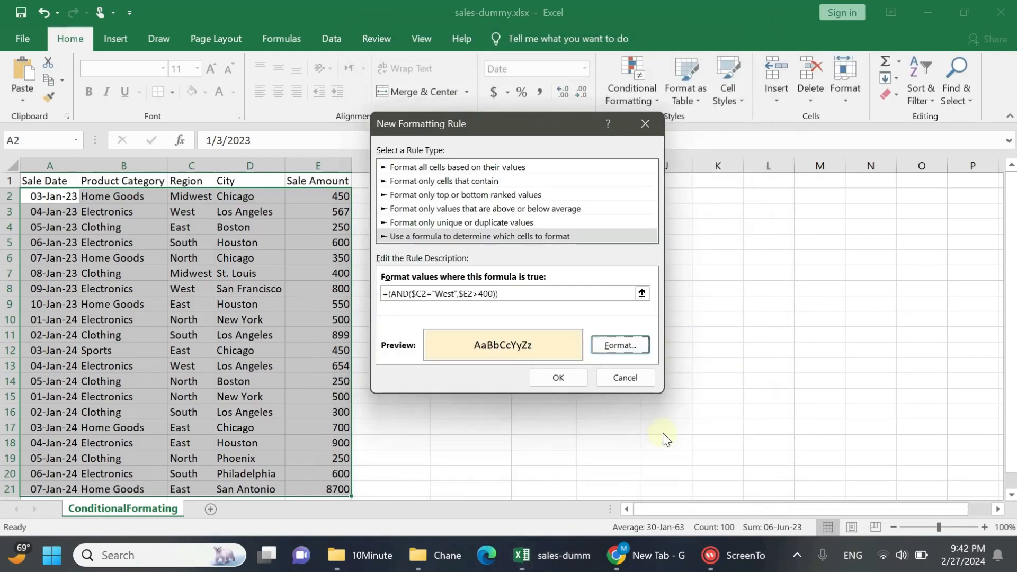
pyautogui.click(558, 378)
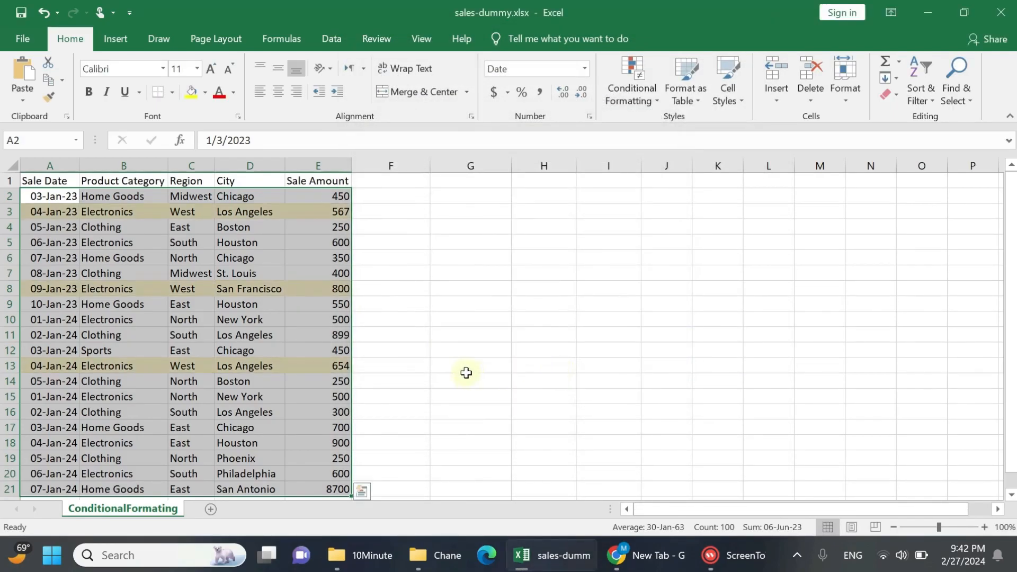
# Check the Sale Amount and Region cells of the highlighted San Francisco row against the rule's conditions
pyautogui.click(343, 282)
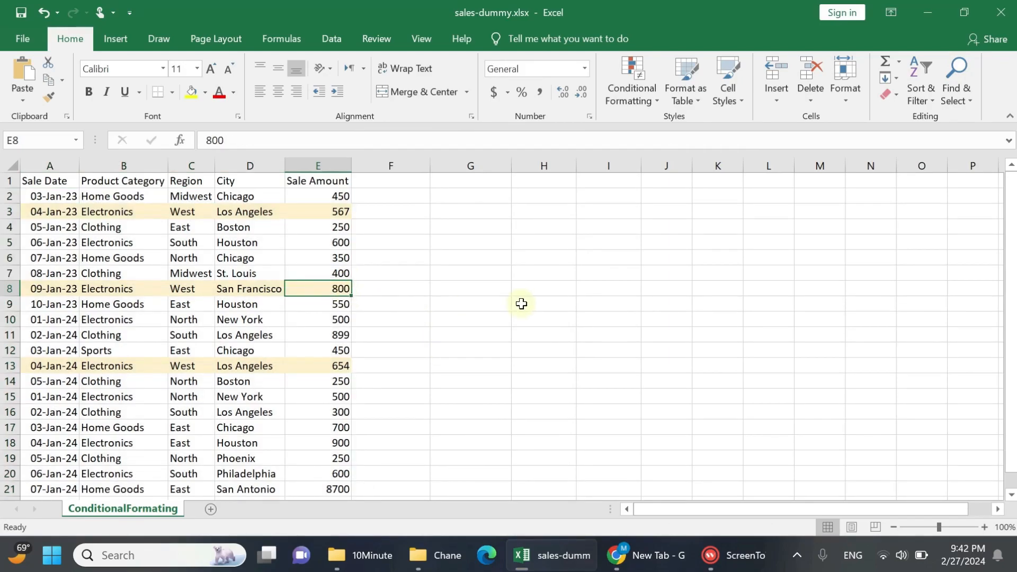
pyautogui.press('Left')
pyautogui.press('Left')
pyautogui.press('Left')
pyautogui.press('Right')
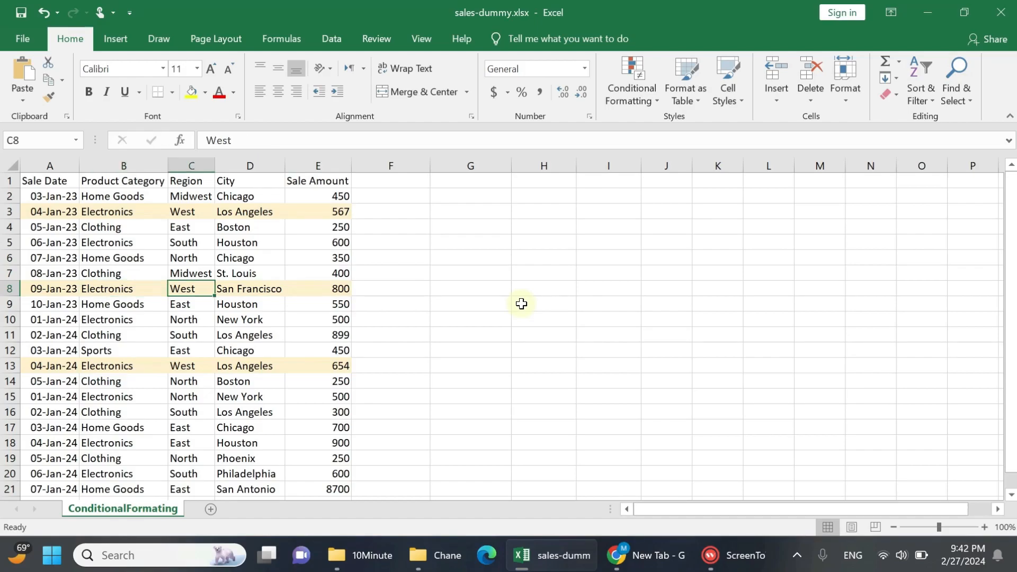
pyautogui.press('Right')
pyautogui.press('Right')
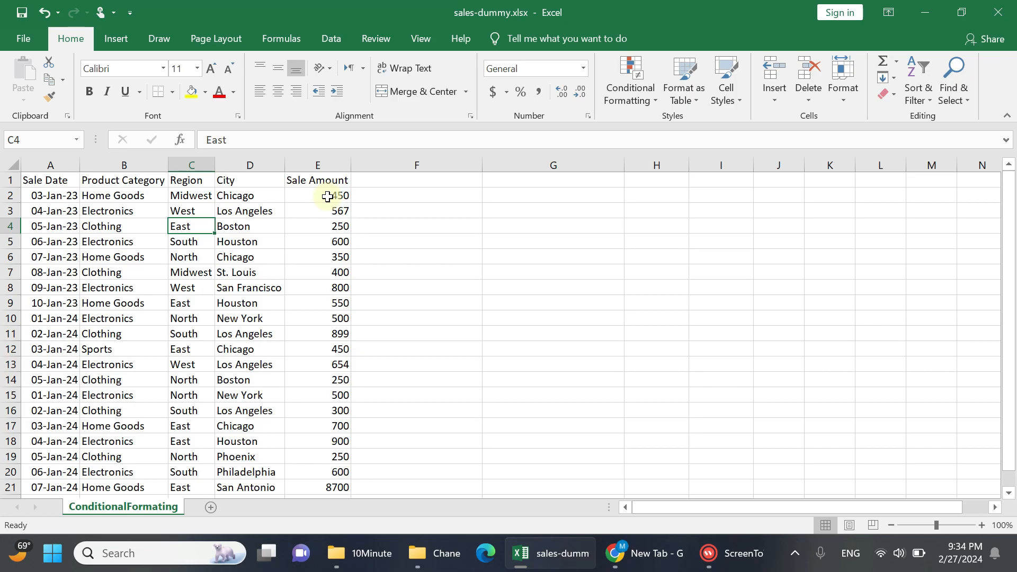
# Set up a Greater Than highlight rule with the threshold 400 for the Sale Amount cells E2:E21
pyautogui.moveTo(303, 195); pyautogui.dragTo(303, 480)
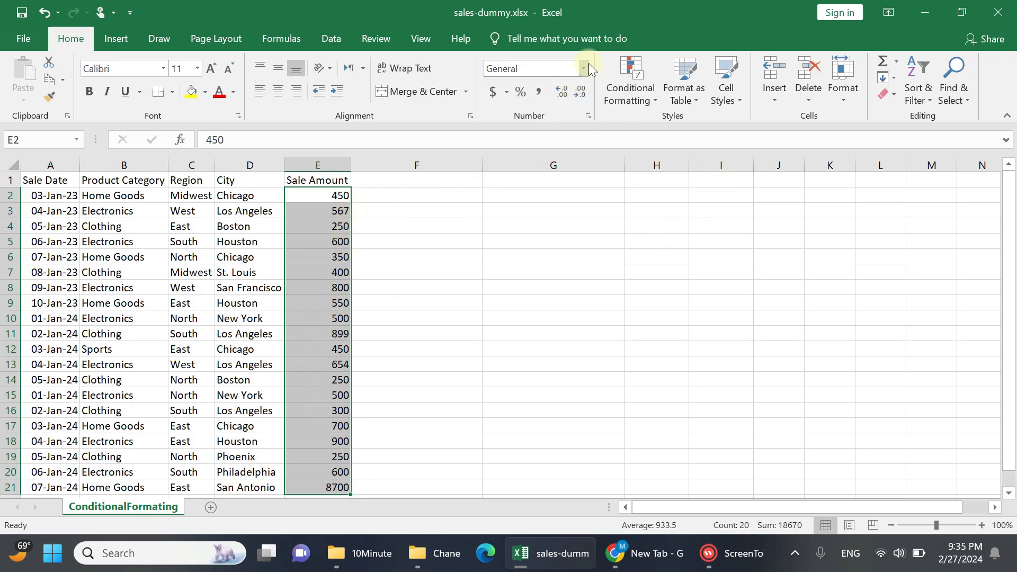
pyautogui.click(619, 88)
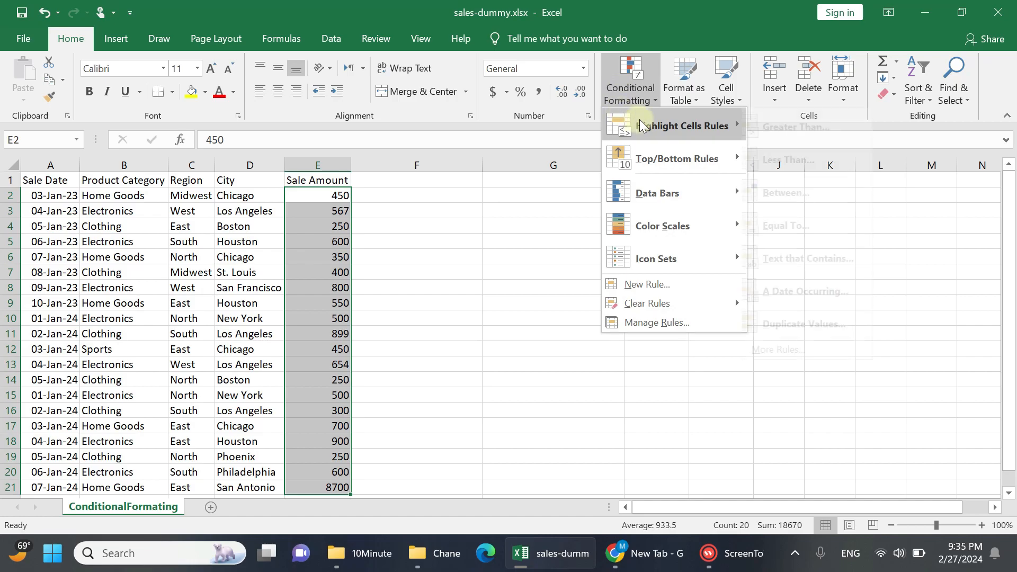
pyautogui.moveTo(640, 124)
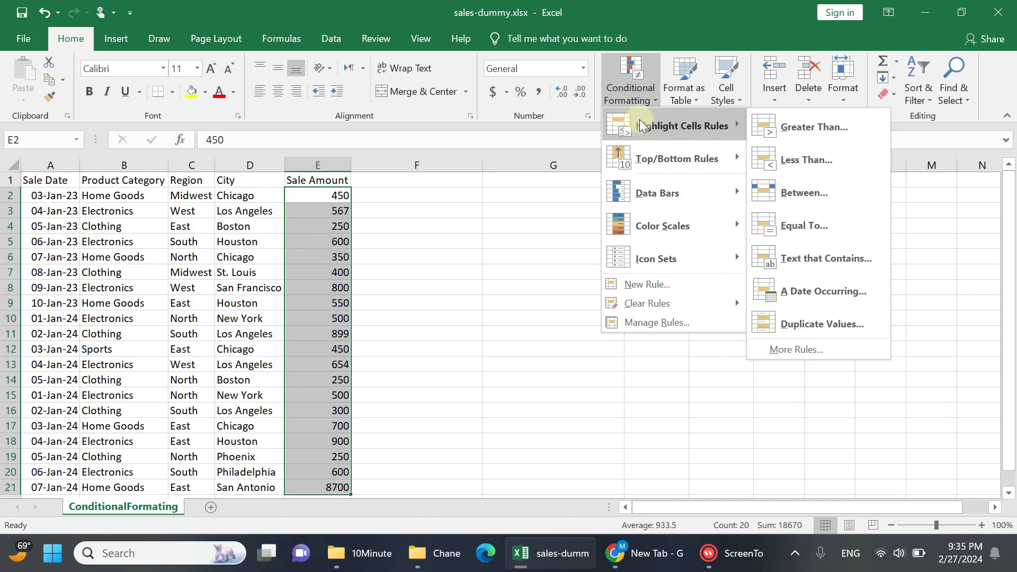
pyautogui.click(773, 126)
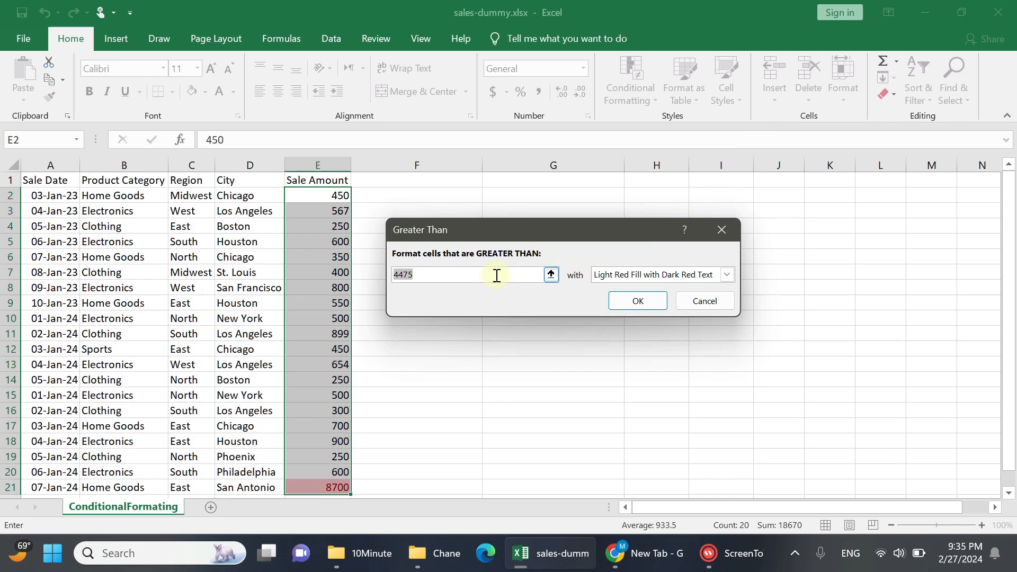
pyautogui.write('400')
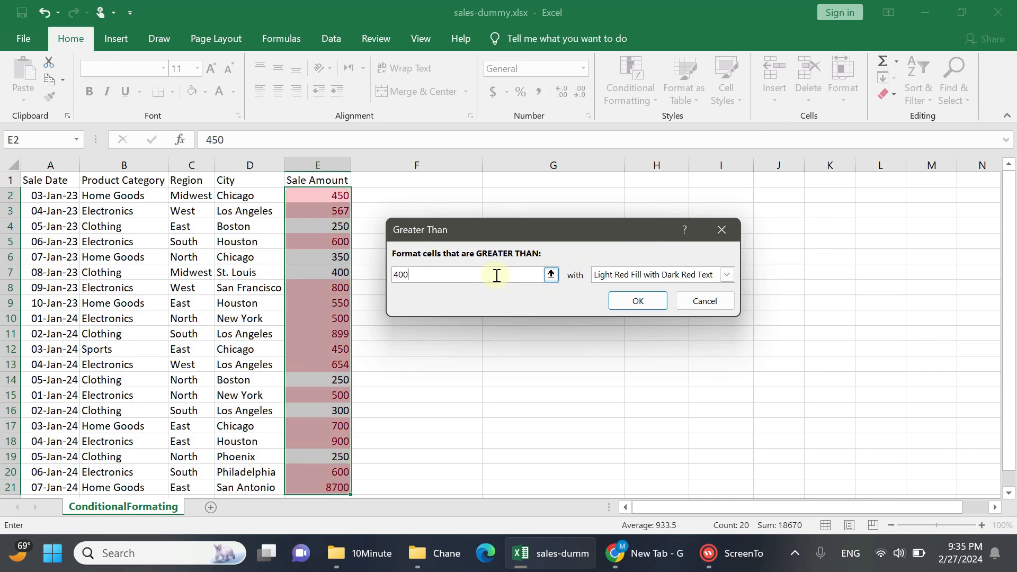
# Try the Light Red Fill and Red Border formats for the Greater Than rule
pyautogui.click(648, 271)
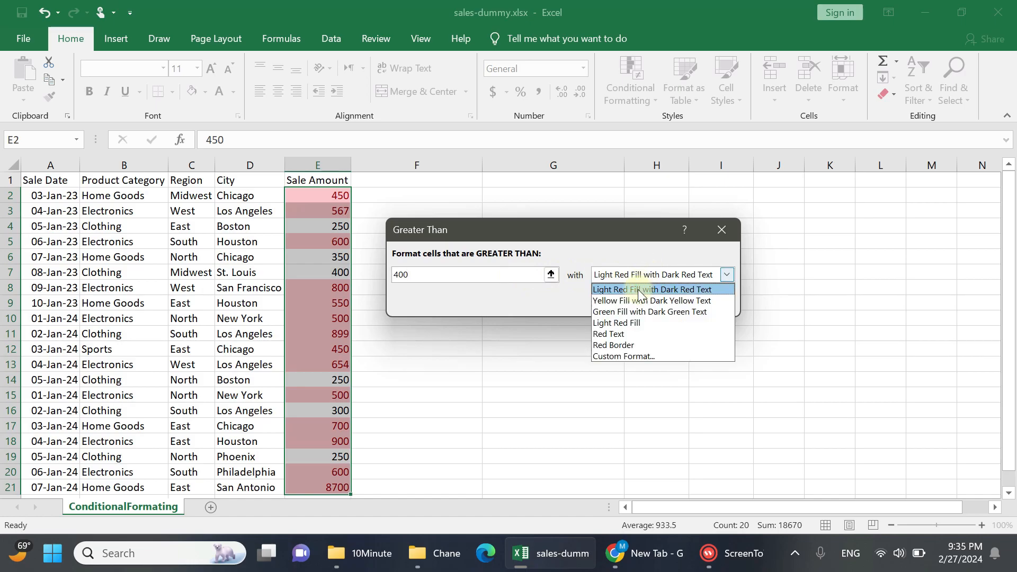
pyautogui.click(620, 322)
pyautogui.click(657, 274)
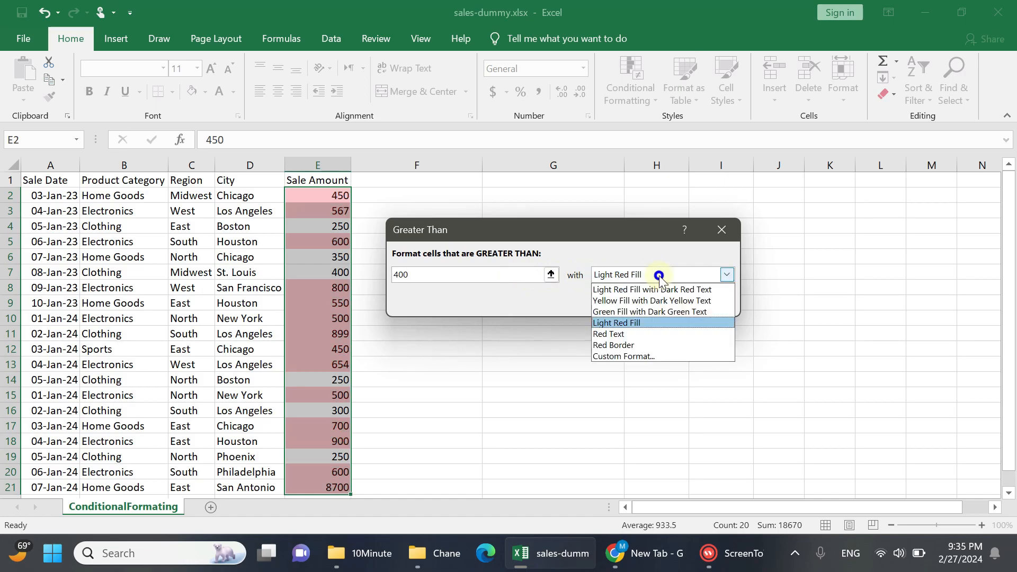
pyautogui.click(634, 345)
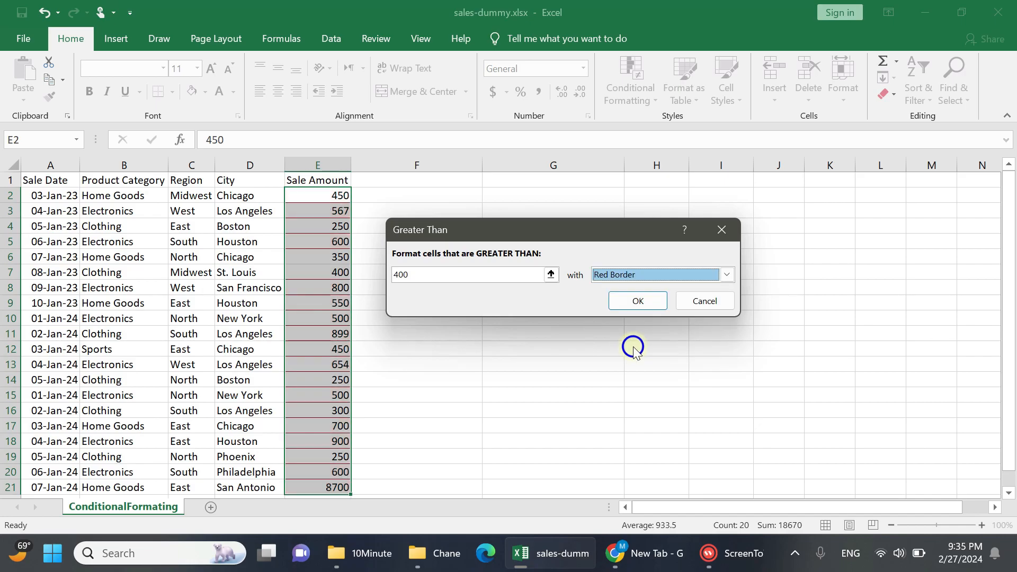
# Give the Greater Than rule a custom format with a light orange fill and apply it
pyautogui.click(665, 278)
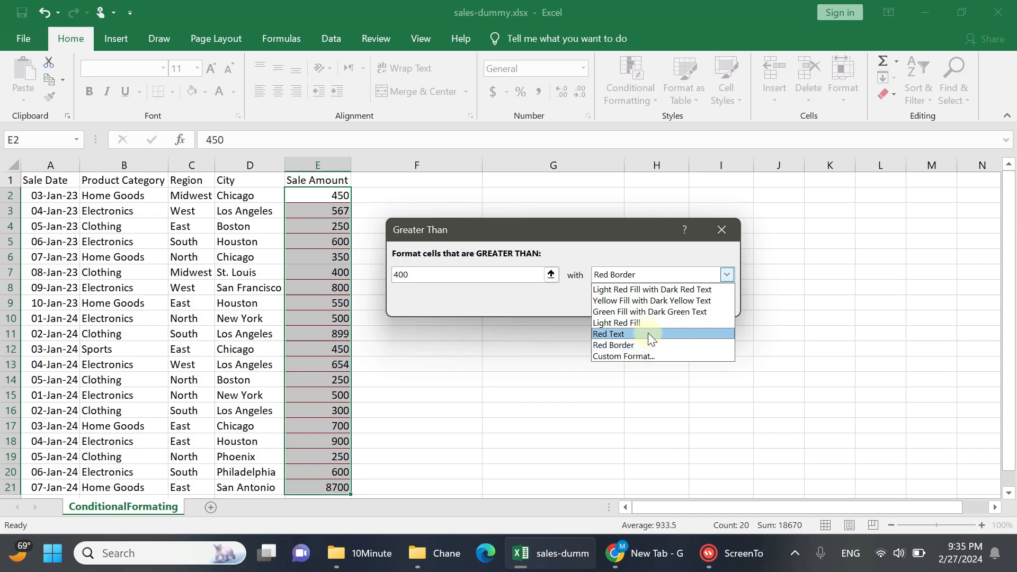
pyautogui.click(646, 354)
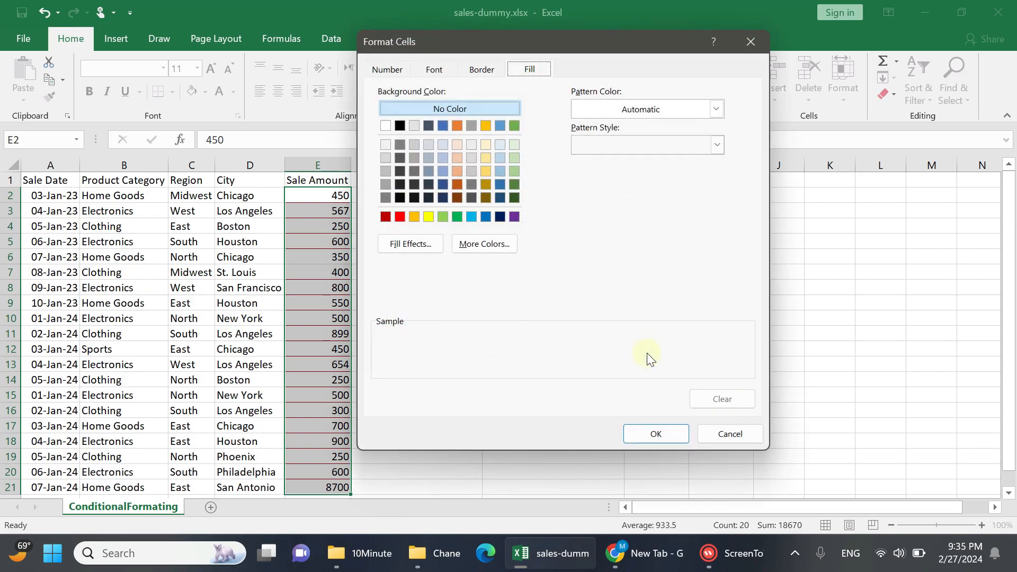
pyautogui.click(457, 171)
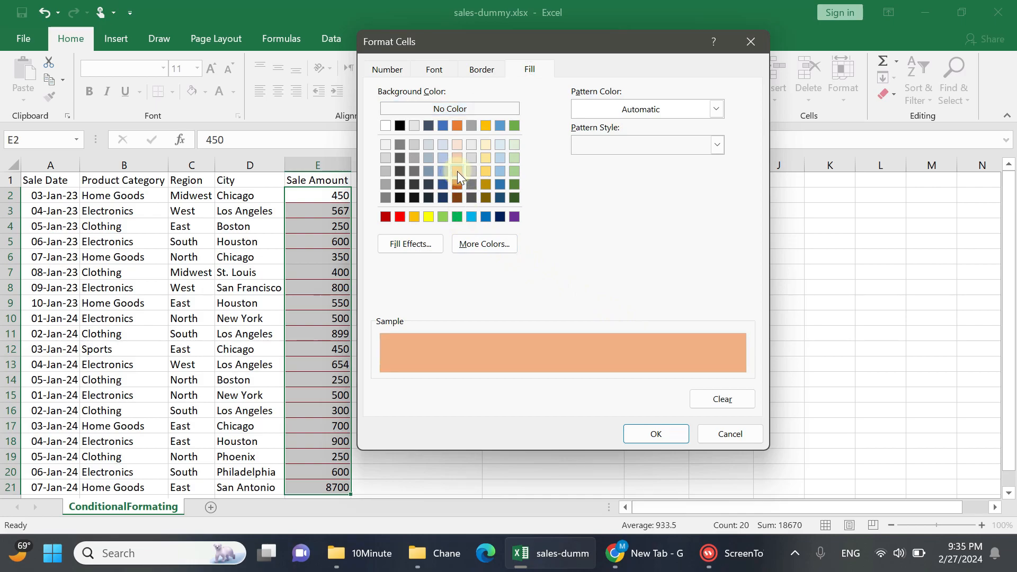
pyautogui.click(665, 433)
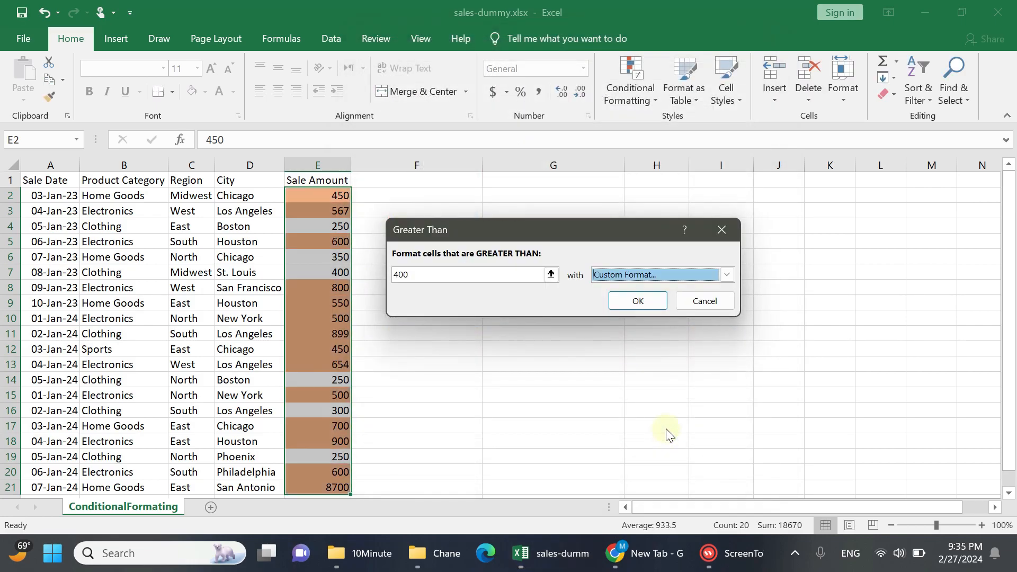
pyautogui.click(653, 301)
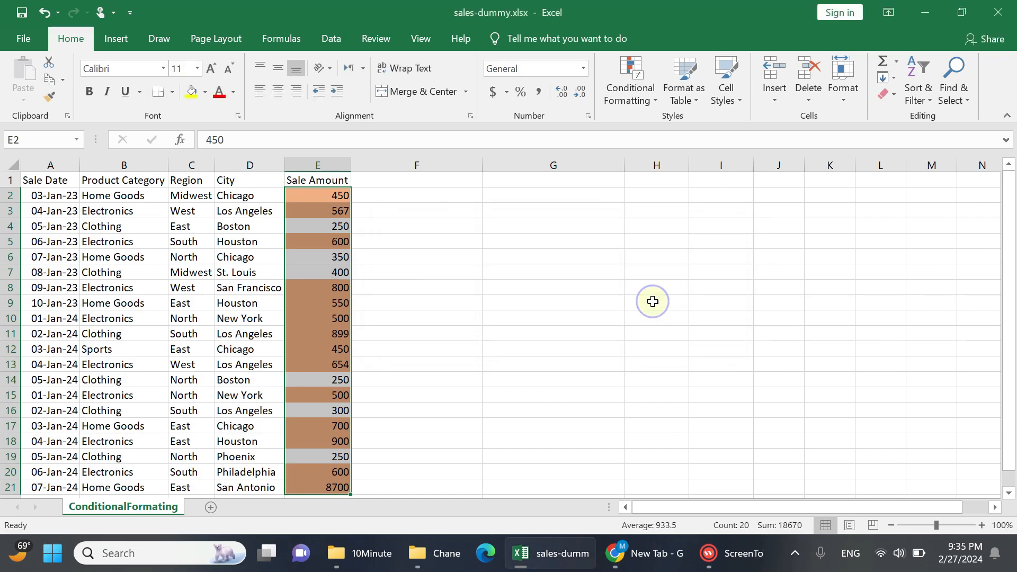
pyautogui.click(317, 271)
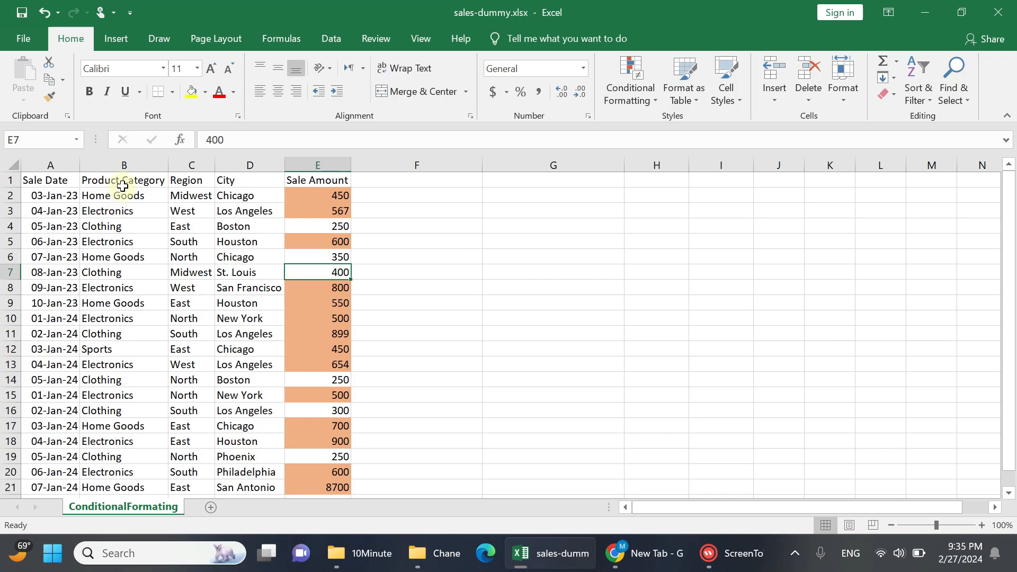
# Highlight Product Category cells B2:B21 containing the text Home Goods with Light Red Fill with Dark Red Text
pyautogui.moveTo(125, 196); pyautogui.dragTo(104, 486)
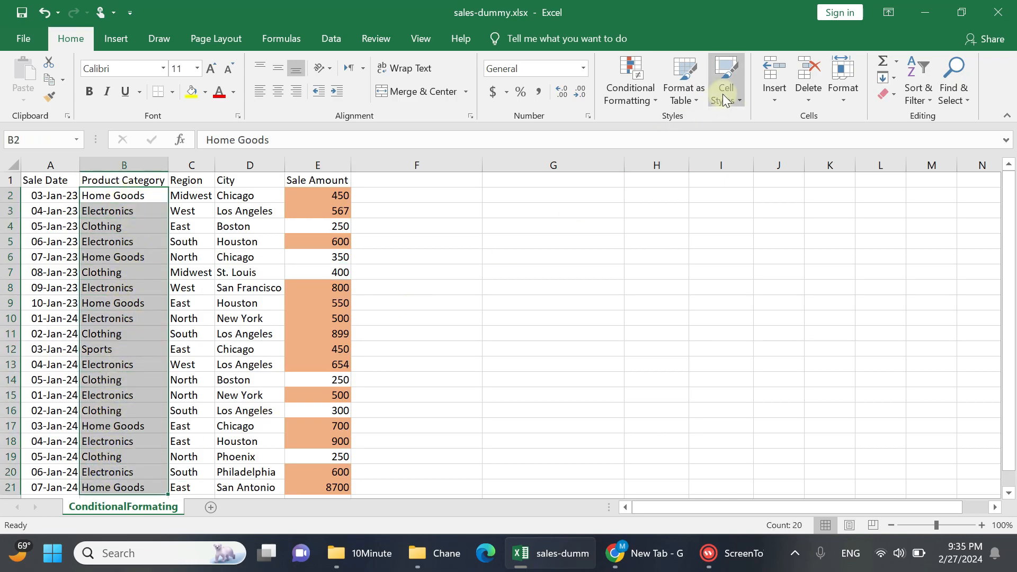
pyautogui.click(646, 92)
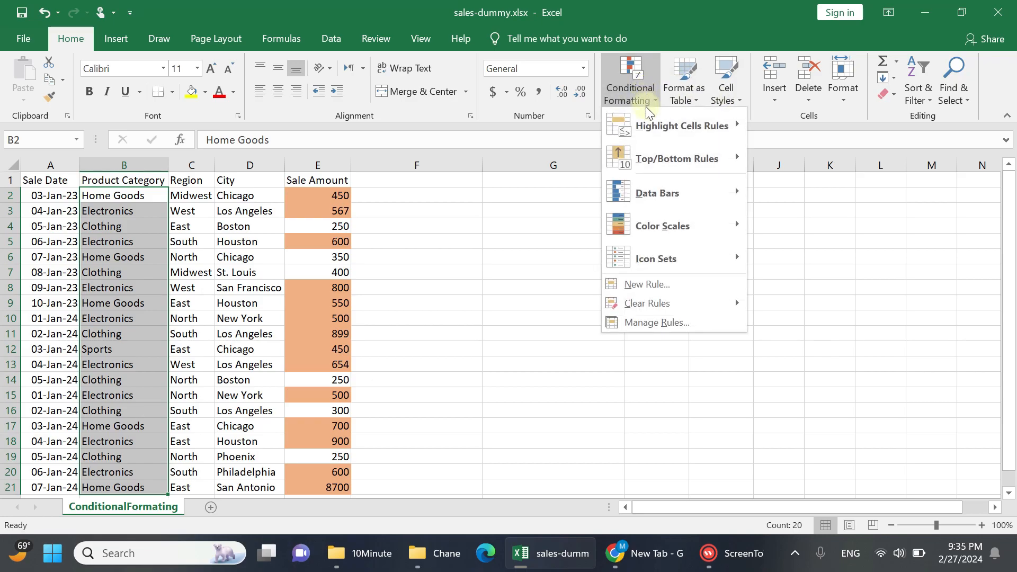
pyautogui.moveTo(650, 135)
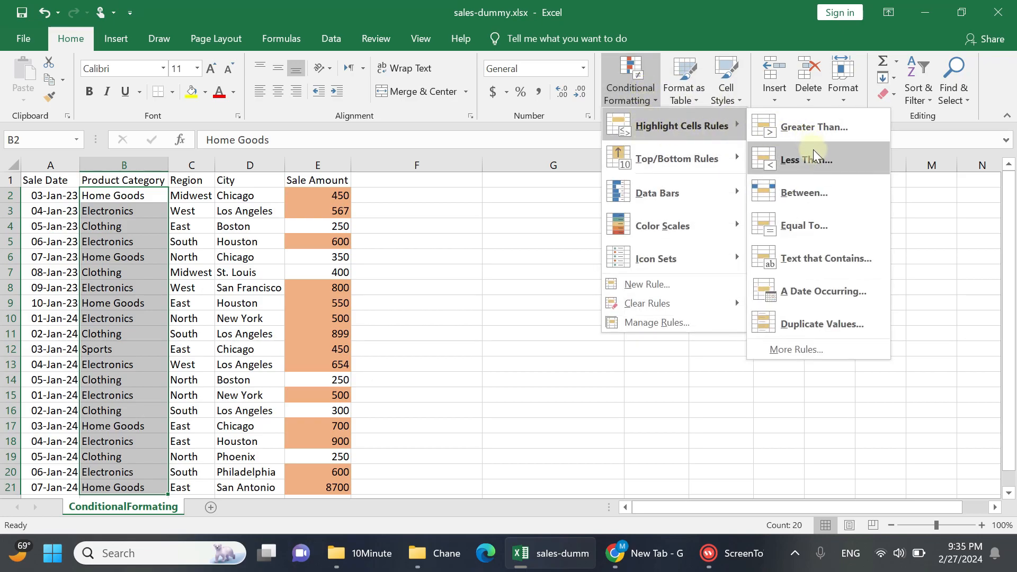
pyautogui.click(845, 263)
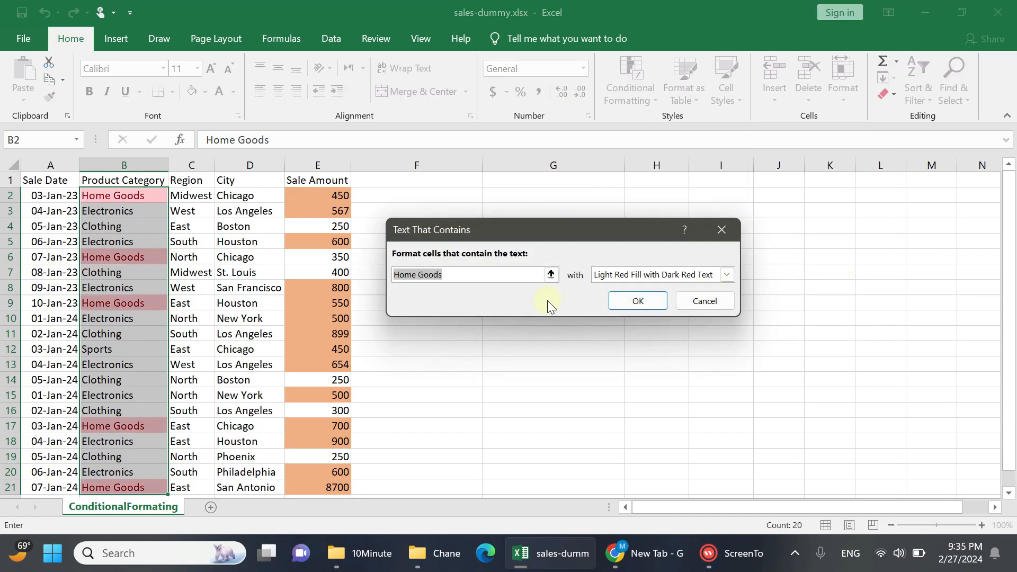
pyautogui.click(647, 303)
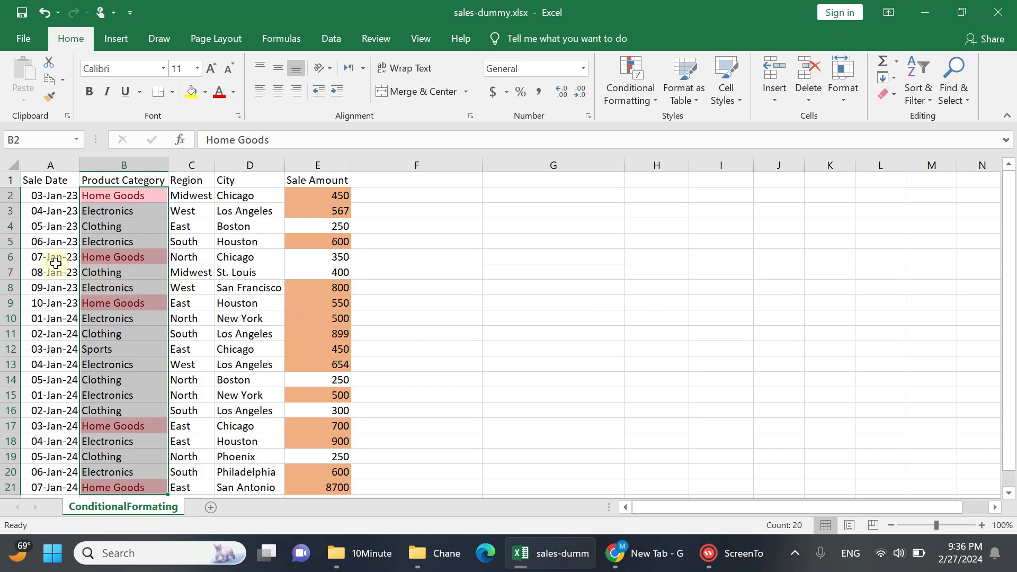
# Try a Date Occurring rule on Sale Date cells A2:A21 for Last month with Light Red Fill with Dark Red Text, without applying it
pyautogui.moveTo(48, 195); pyautogui.dragTo(12, 485)
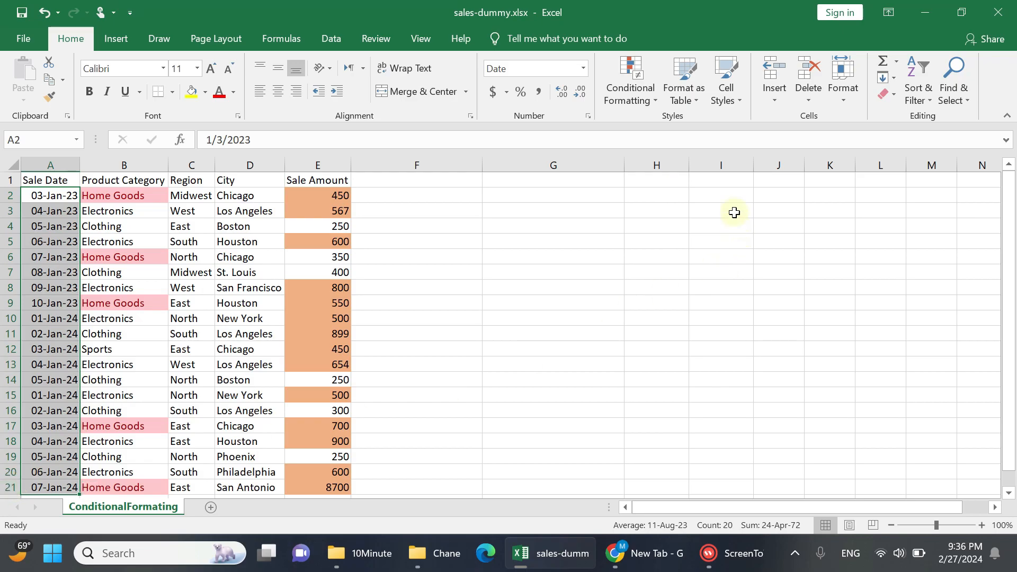
pyautogui.click(653, 97)
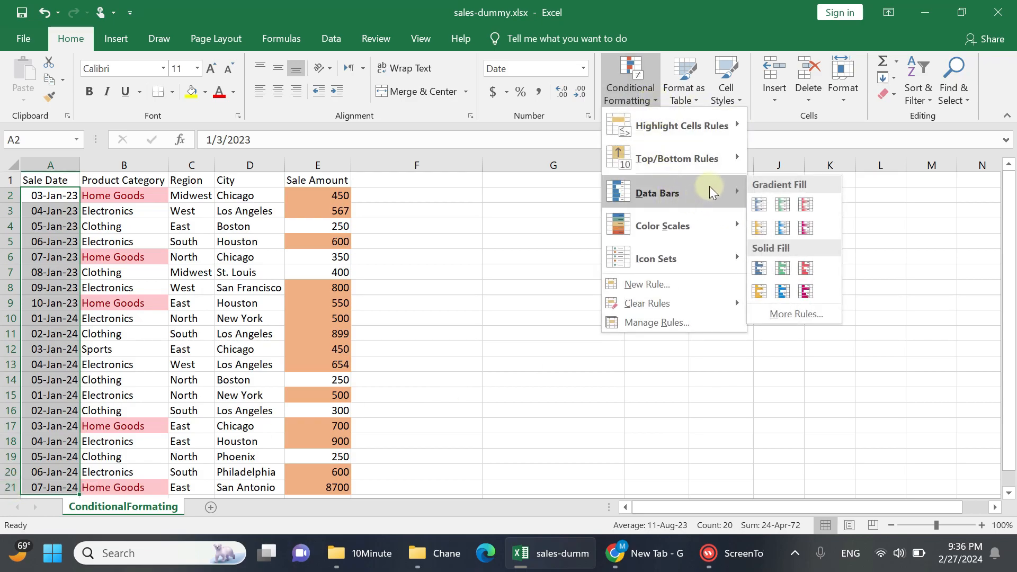
pyautogui.moveTo(715, 160)
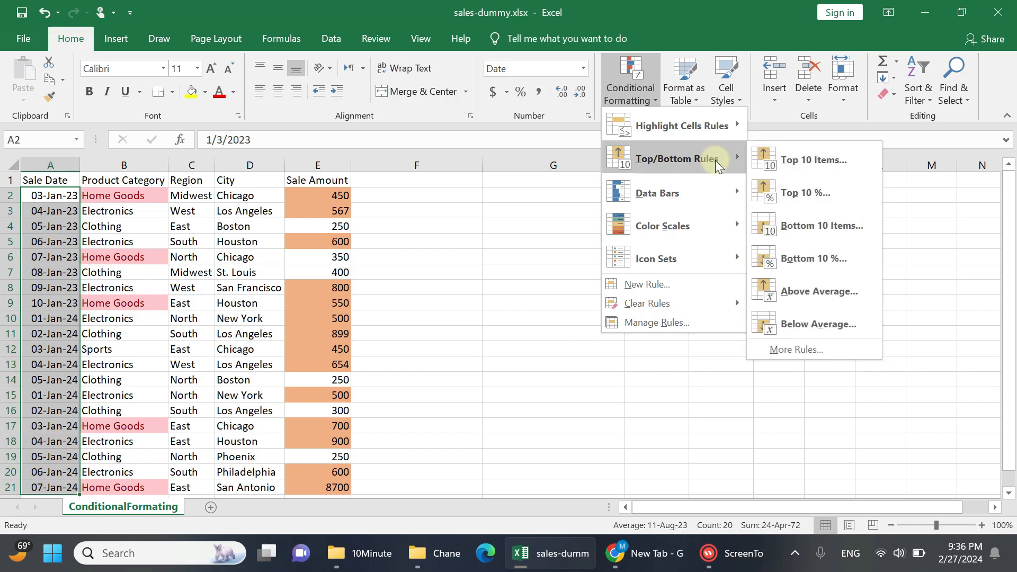
pyautogui.moveTo(726, 131)
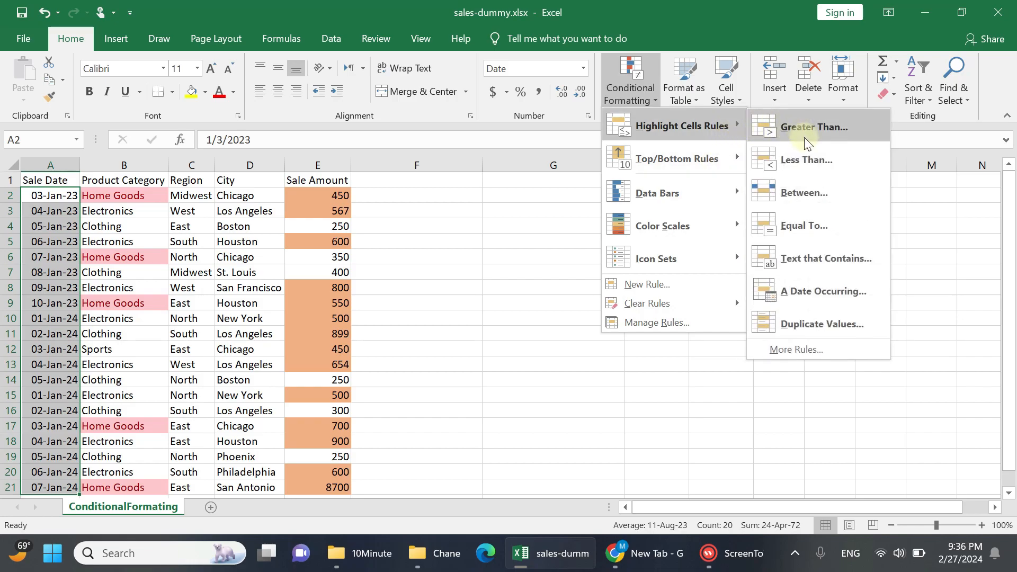
pyautogui.click(843, 290)
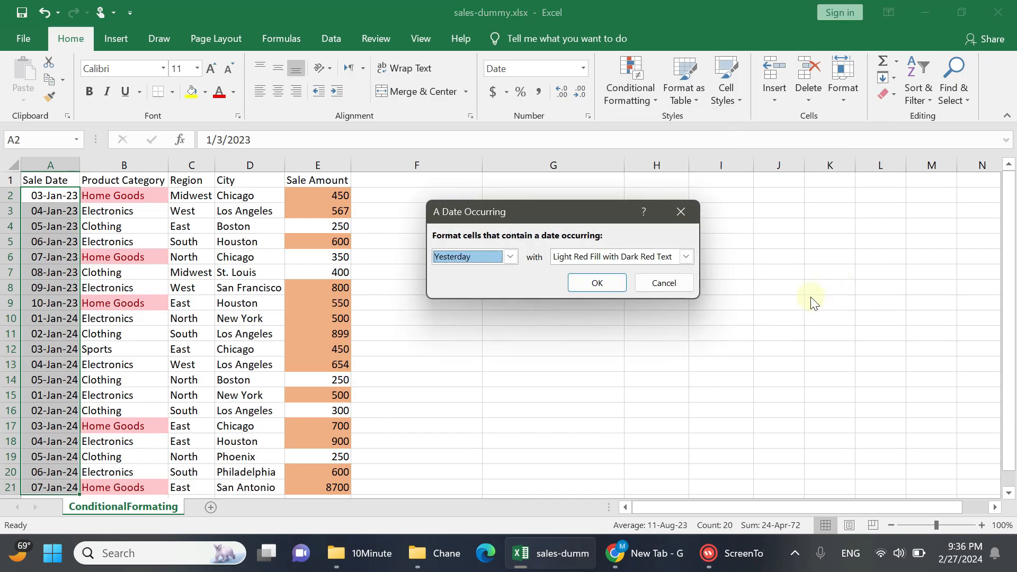
pyautogui.click(510, 258)
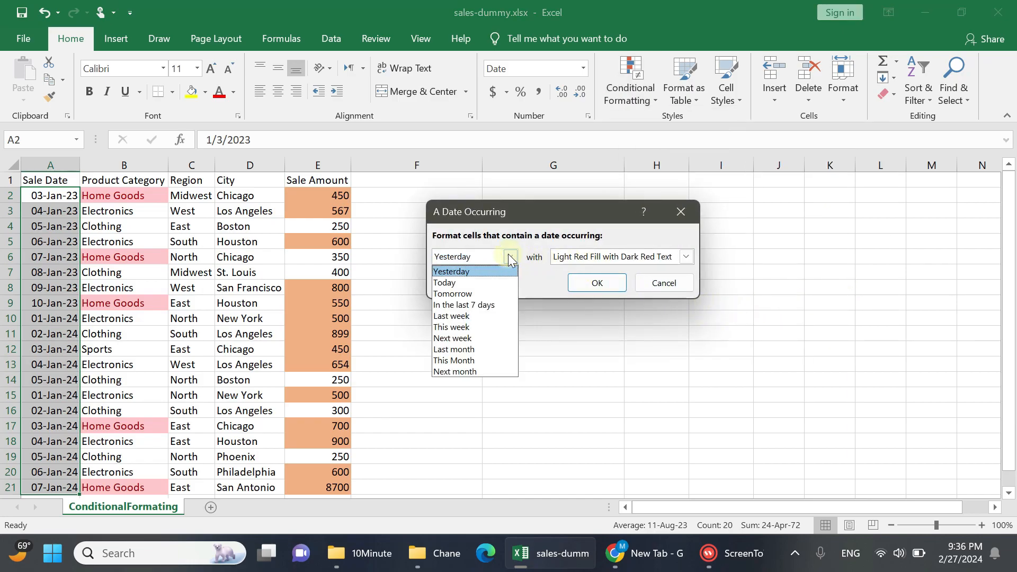
pyautogui.click(487, 348)
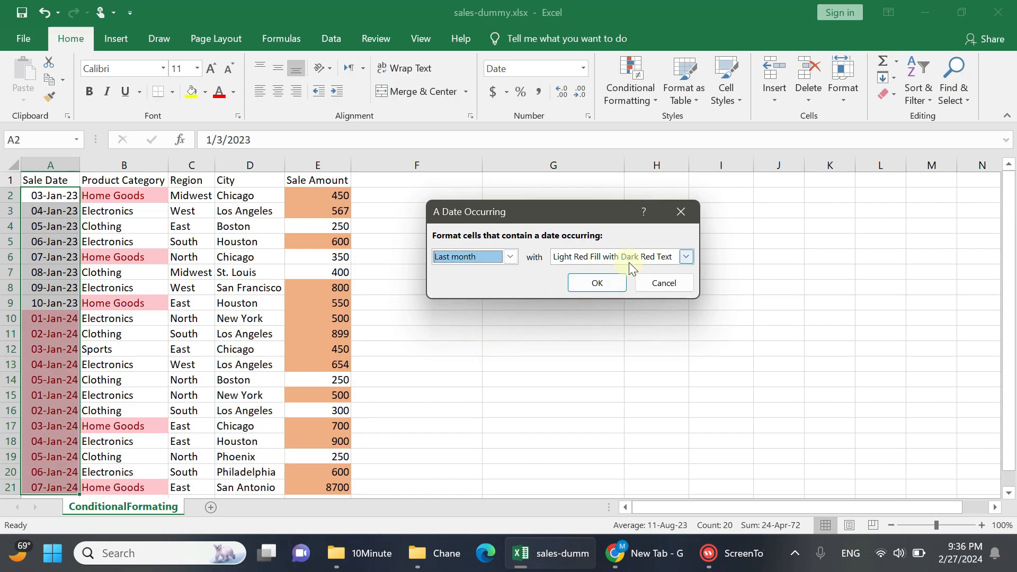
pyautogui.click(655, 285)
pyautogui.click(229, 253)
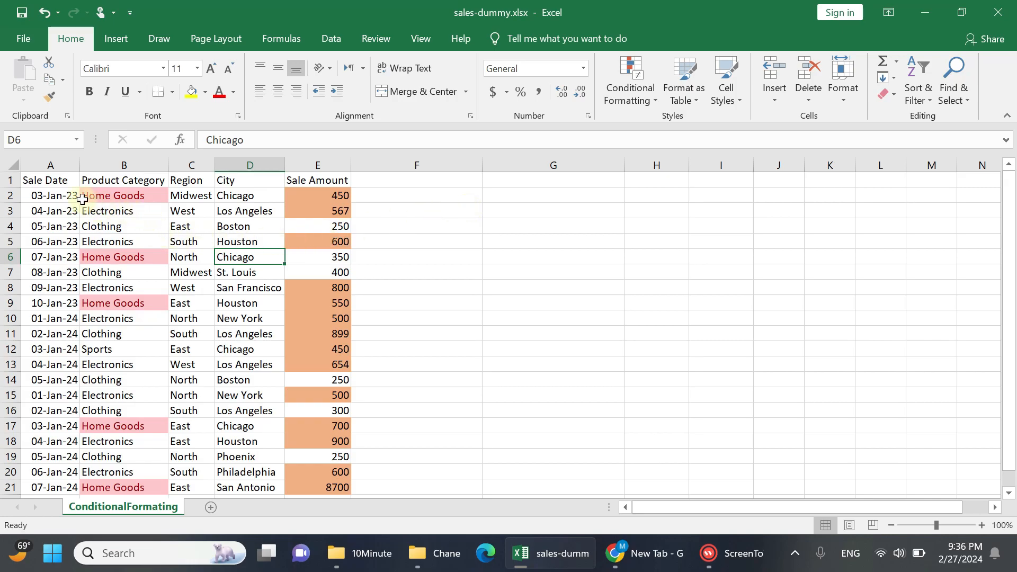
# Clear all conditional formatting rules from the sales table cells A1:E21
pyautogui.moveTo(58, 180); pyautogui.dragTo(316, 484)
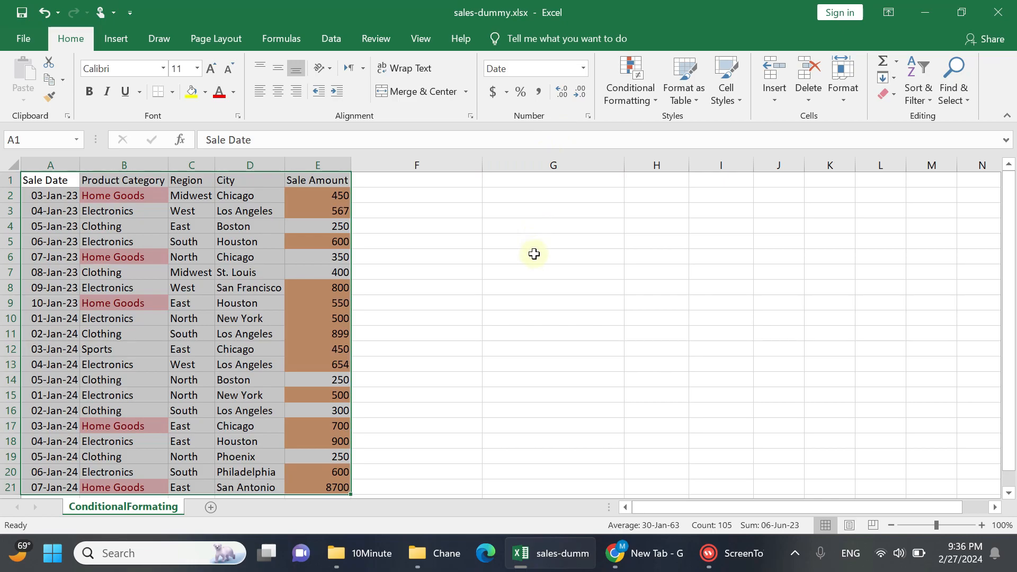
pyautogui.click(626, 100)
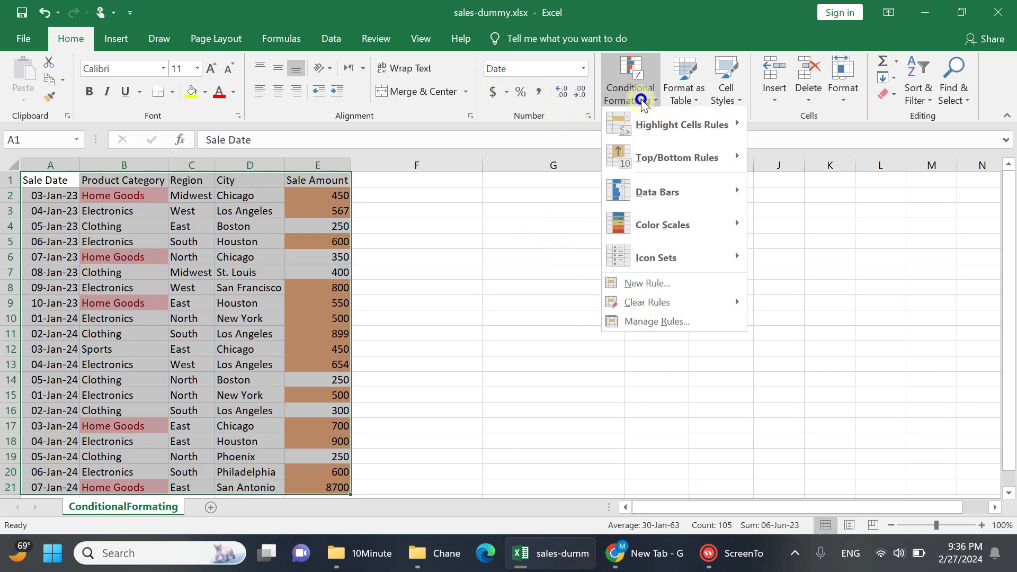
pyautogui.moveTo(671, 309)
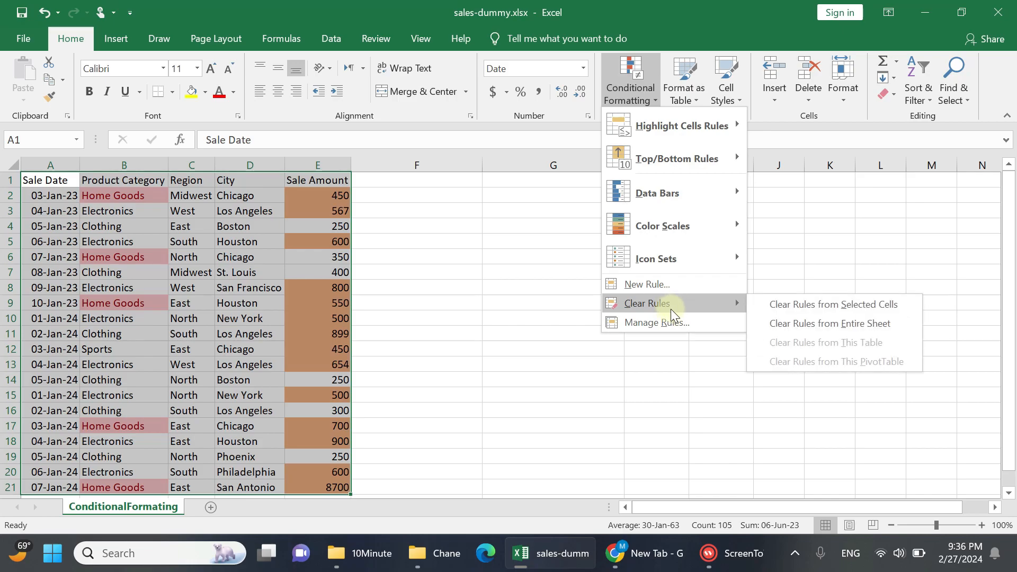
pyautogui.click(786, 304)
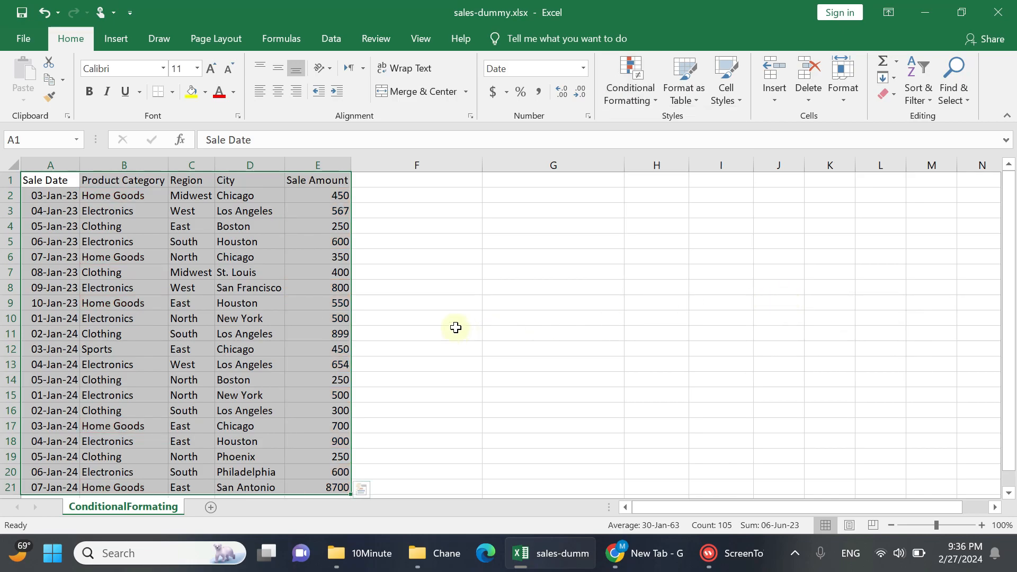
# Enter the test formula =$C2="West" in cell F2 to check whether the region is West
pyautogui.click(431, 243)
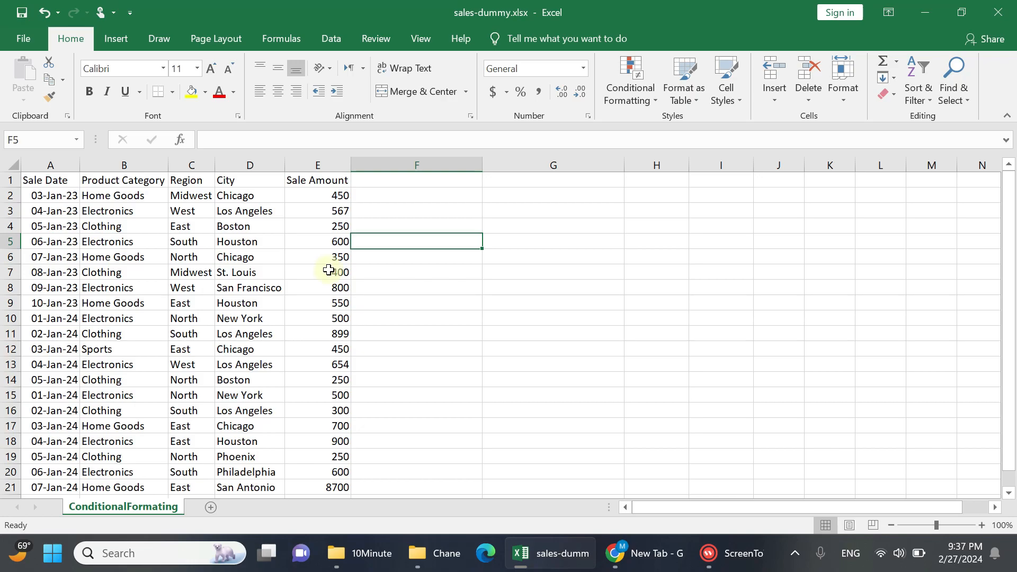
pyautogui.press('Up')
pyautogui.press('Up')
pyautogui.press('Up')
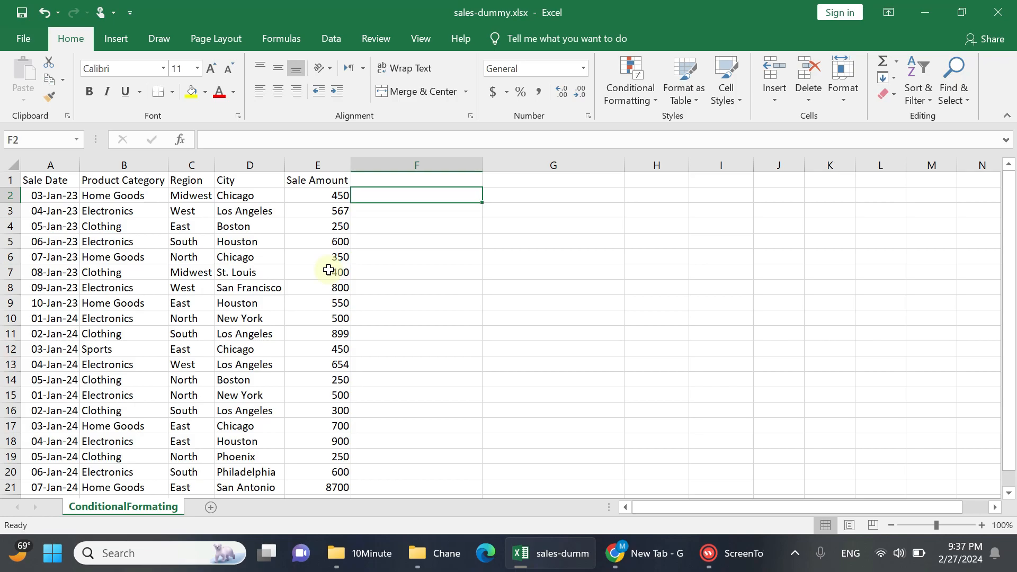
pyautogui.press('Right')
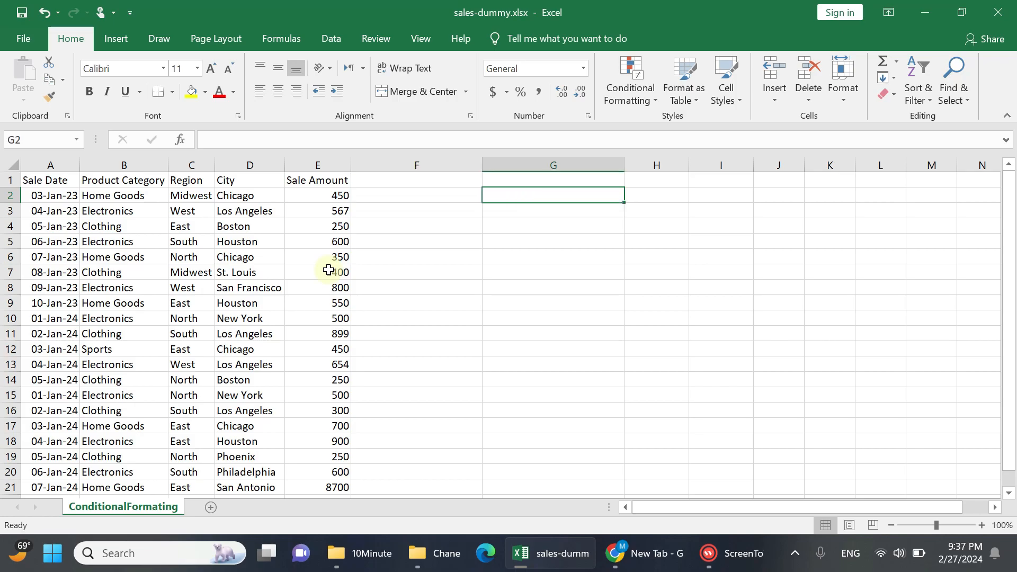
pyautogui.press('Left')
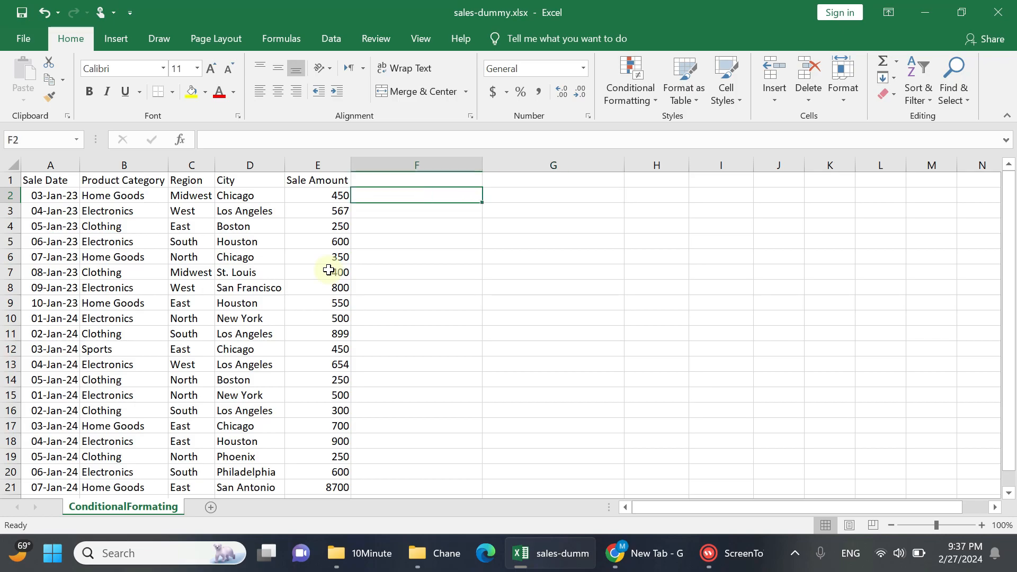
pyautogui.write('=$')
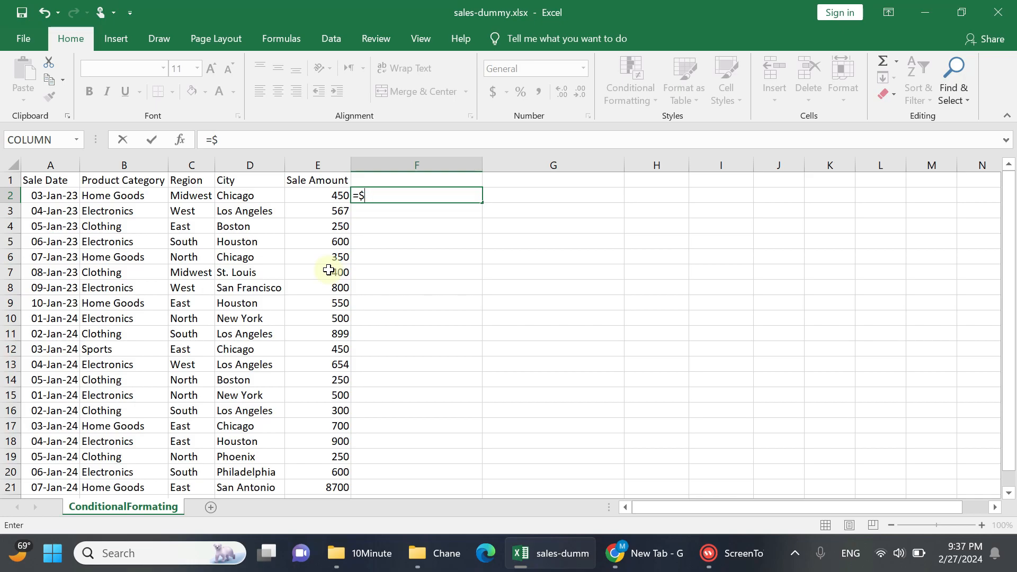
pyautogui.write('c2')
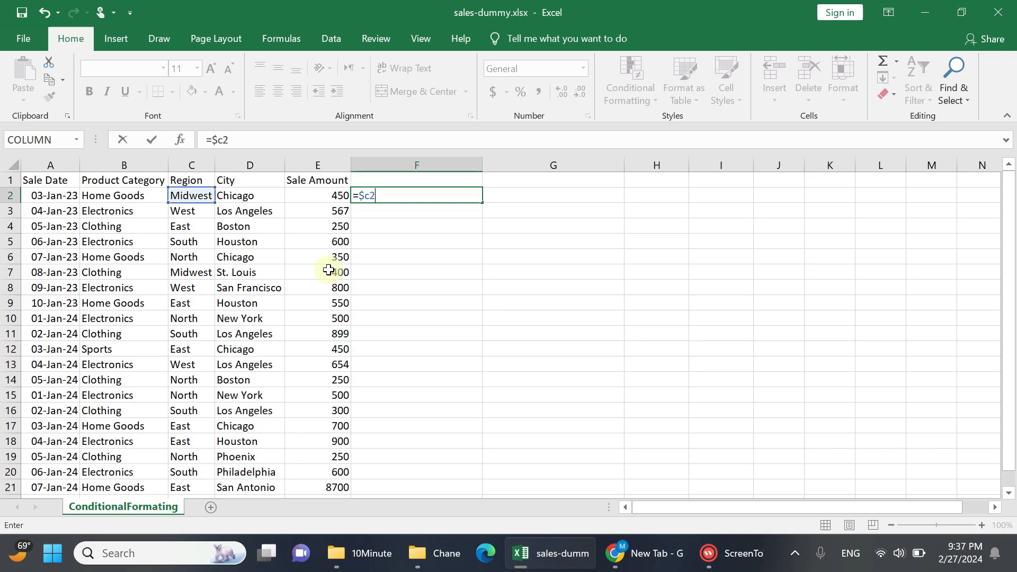
pyautogui.write('="West"')
pyautogui.press('Return')
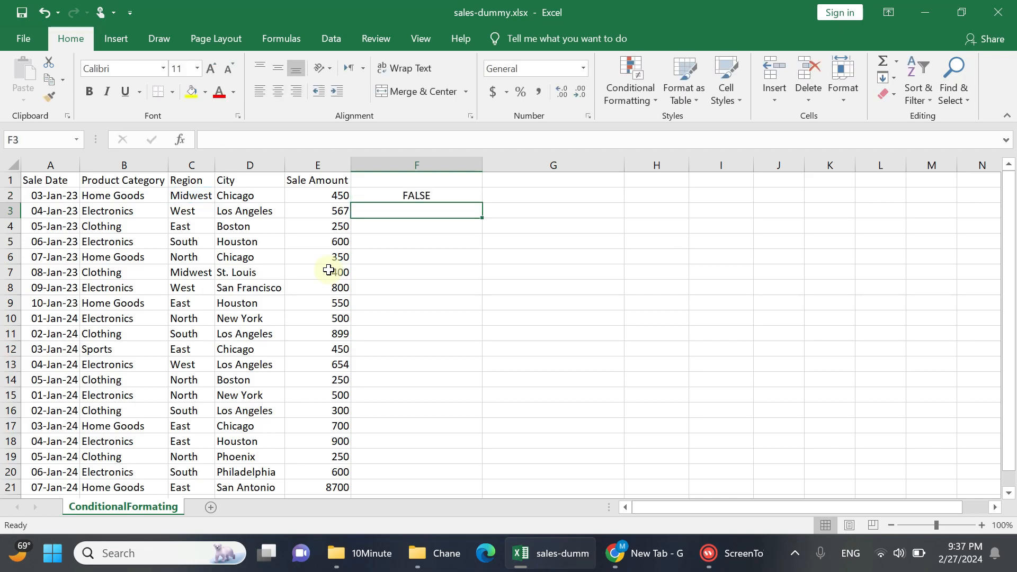
pyautogui.click(411, 196)
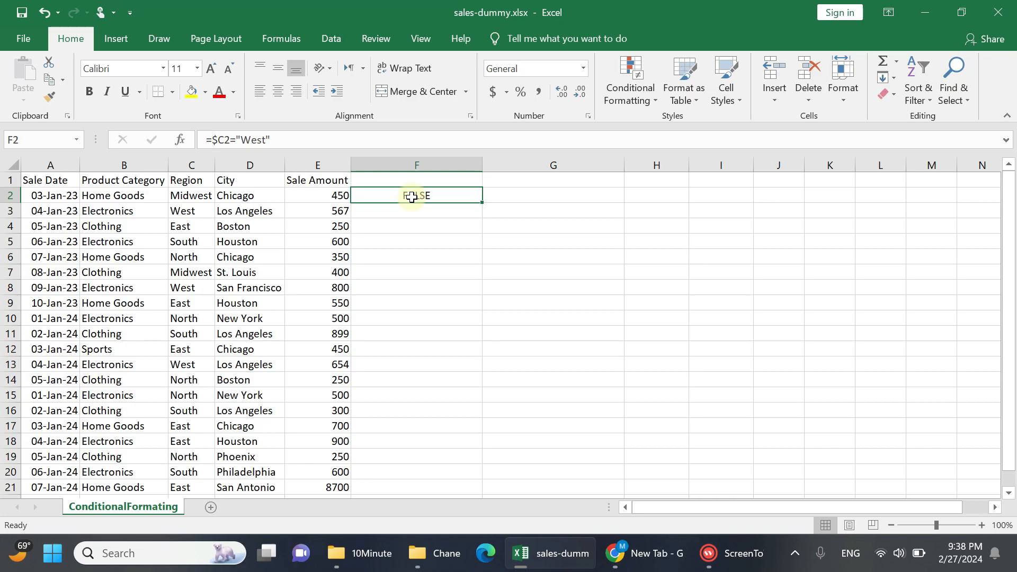
# Enter the test formula =$E2>400 in cell G2 and narrow columns F and G
pyautogui.click(495, 200)
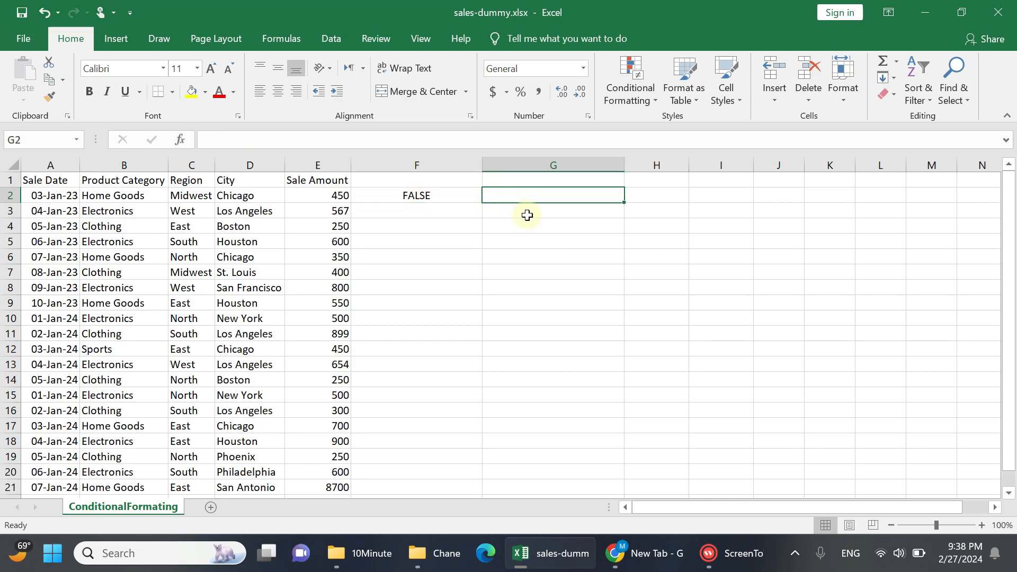
pyautogui.write('=')
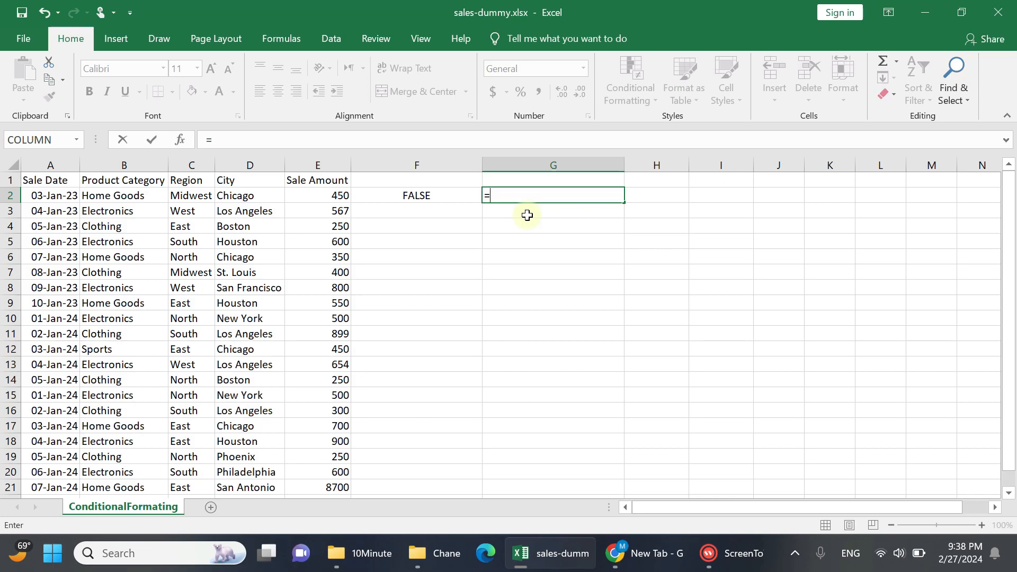
pyautogui.write('$e2>400')
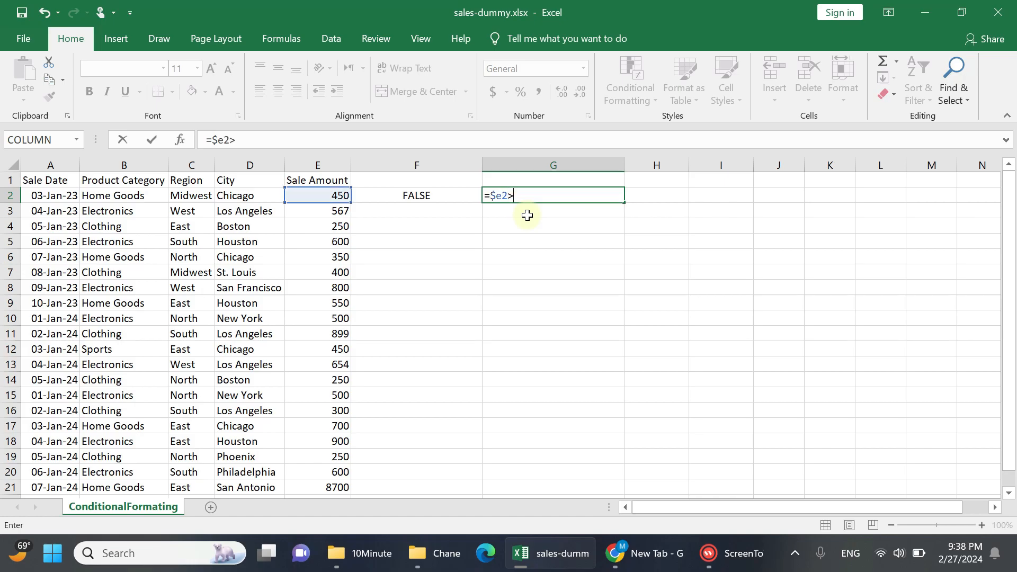
pyautogui.press('Return')
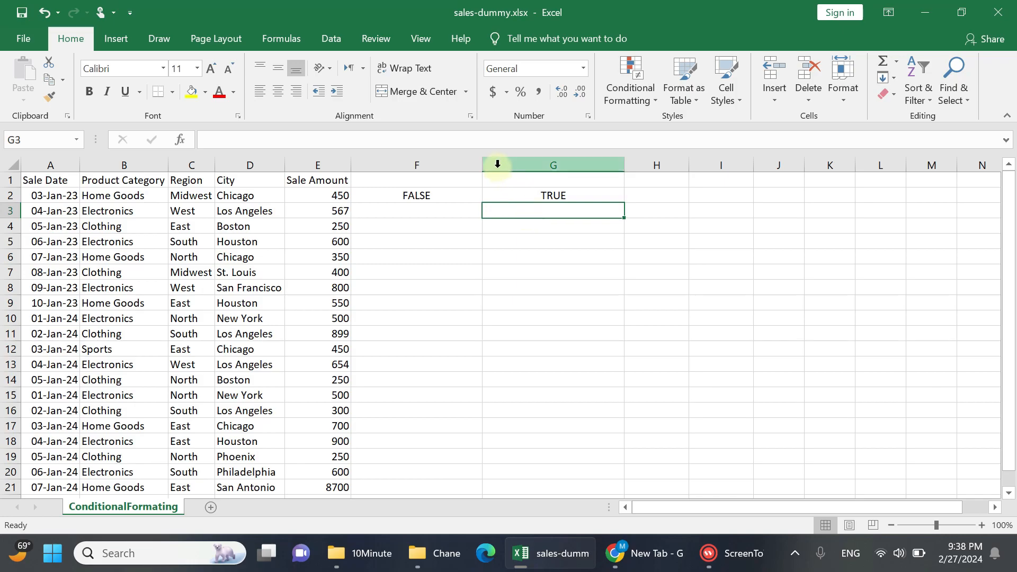
pyautogui.moveTo(482, 163); pyautogui.dragTo(424, 162)
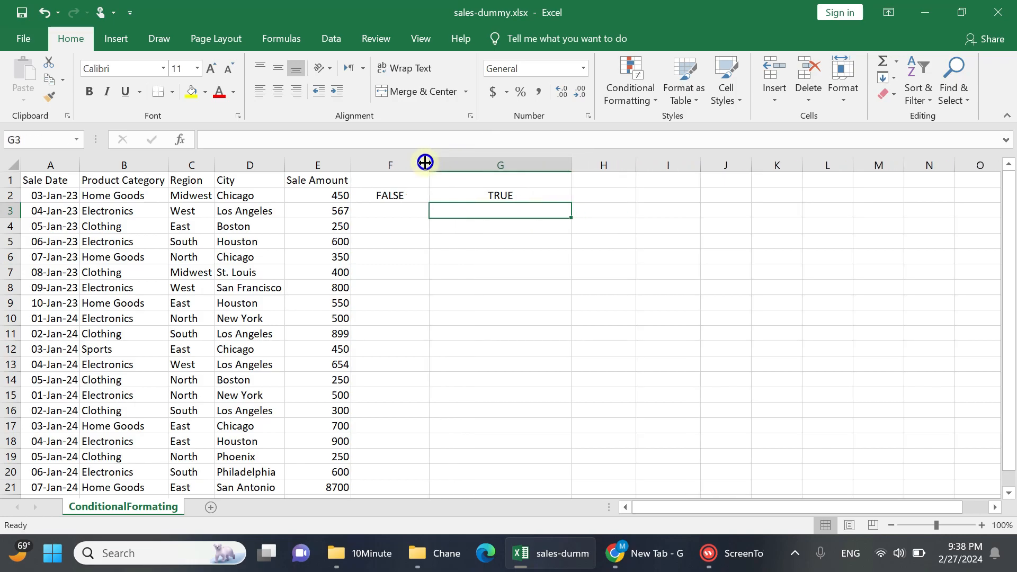
pyautogui.moveTo(570, 164); pyautogui.dragTo(511, 165)
# Enter =(AND($C2="West",$E2>400)) in cell H2 to combine the region and sale amount conditions
pyautogui.click(550, 195)
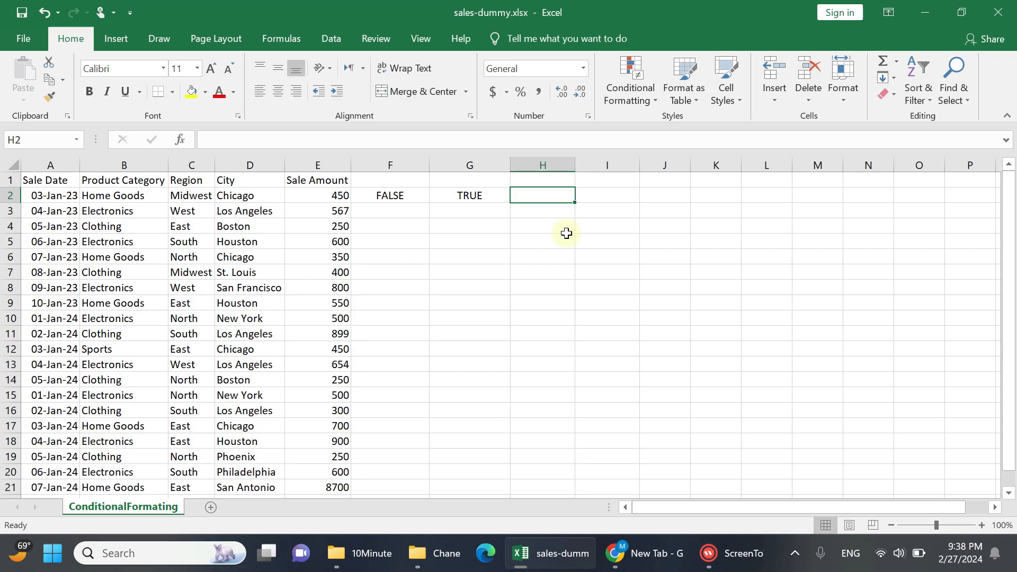
pyautogui.write('=')
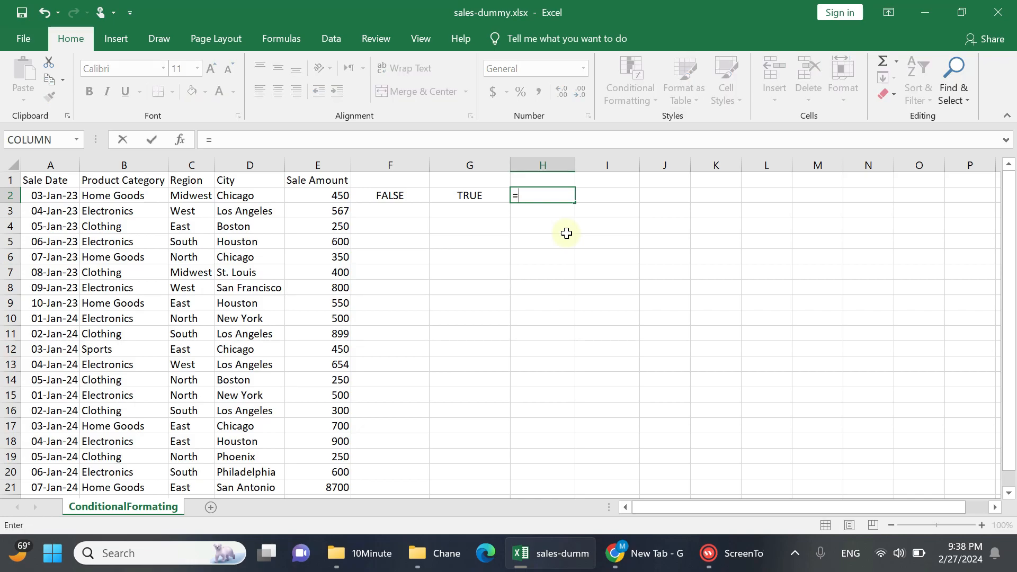
pyautogui.write('(and')
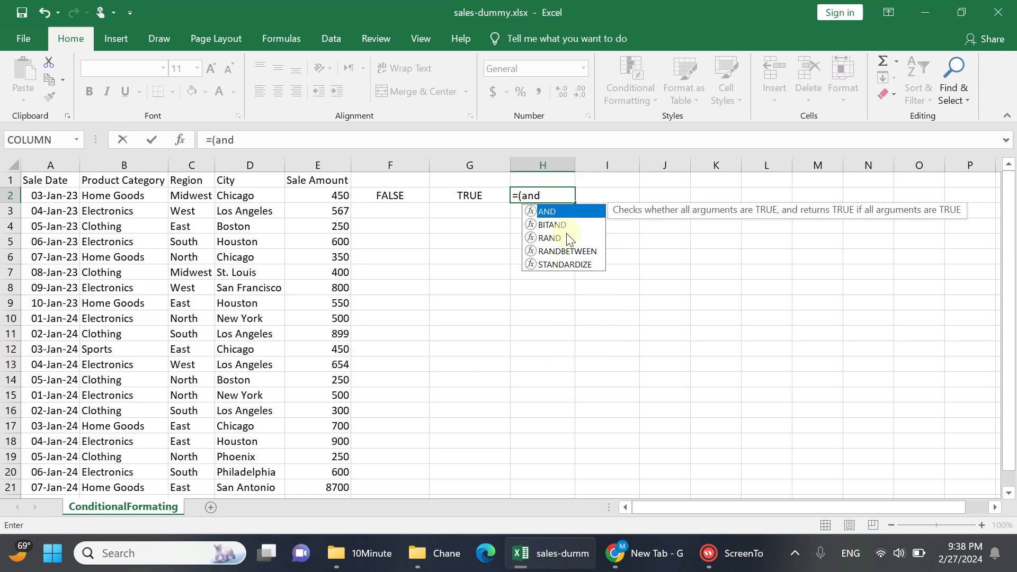
pyautogui.write('(')
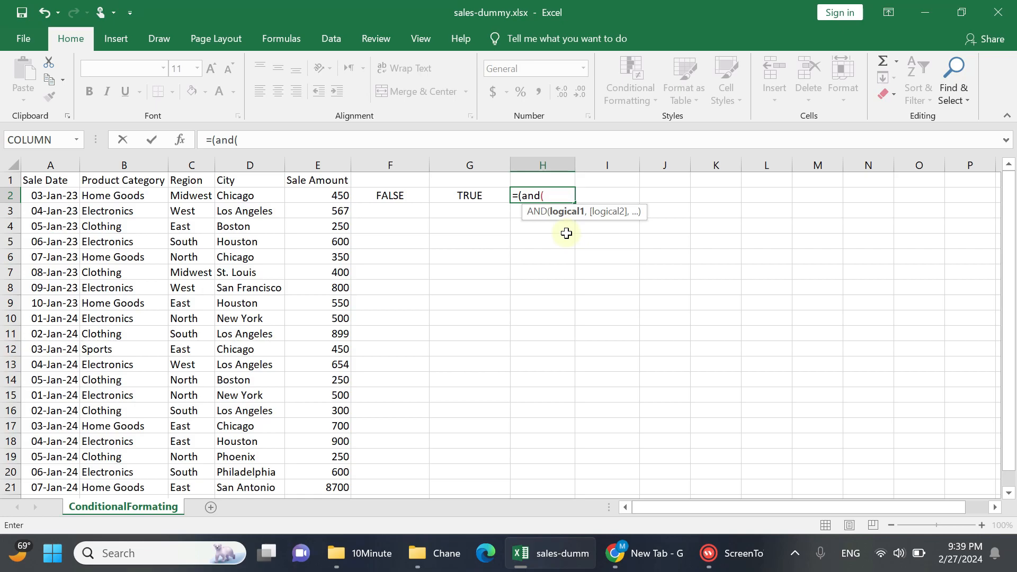
pyautogui.write('$c2')
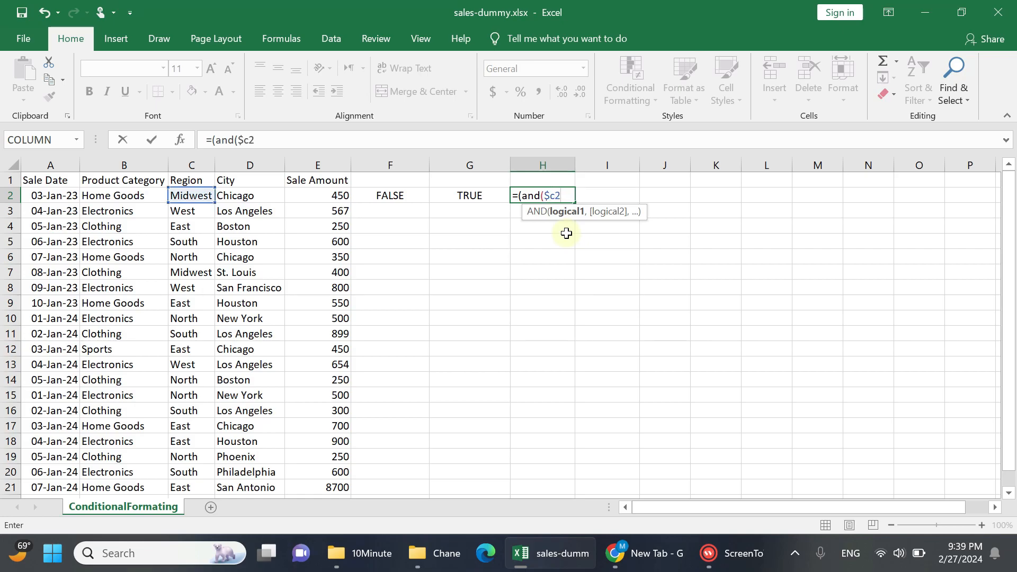
pyautogui.write('="West",')
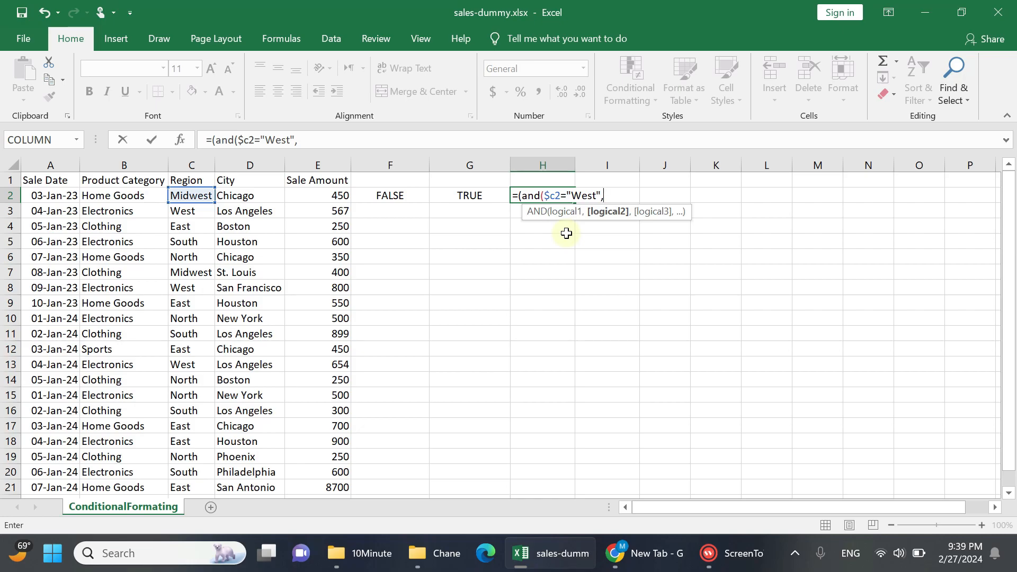
pyautogui.write('e')
pyautogui.press('BackSpace')
pyautogui.write('$e2>400')
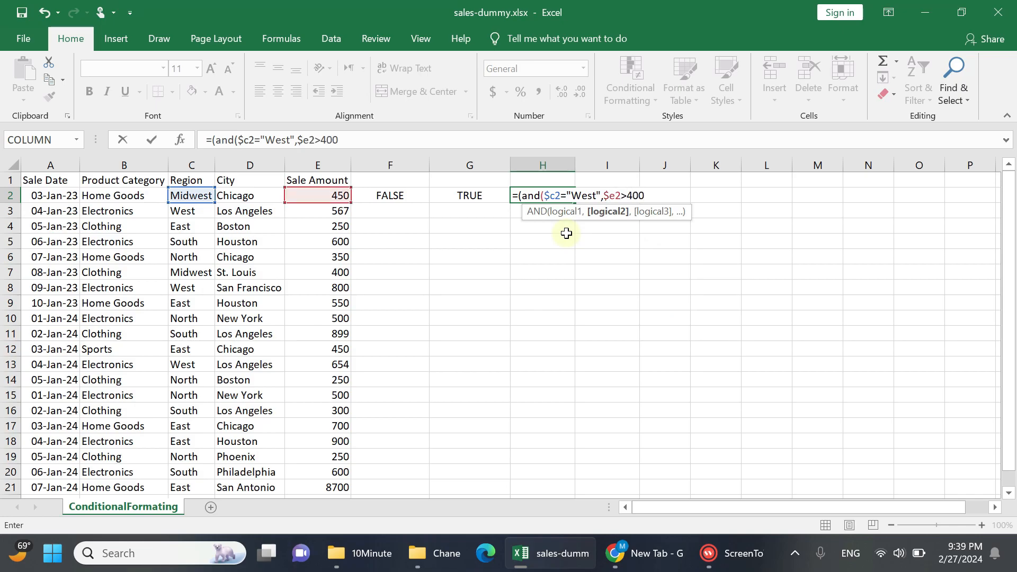
pyautogui.write('))')
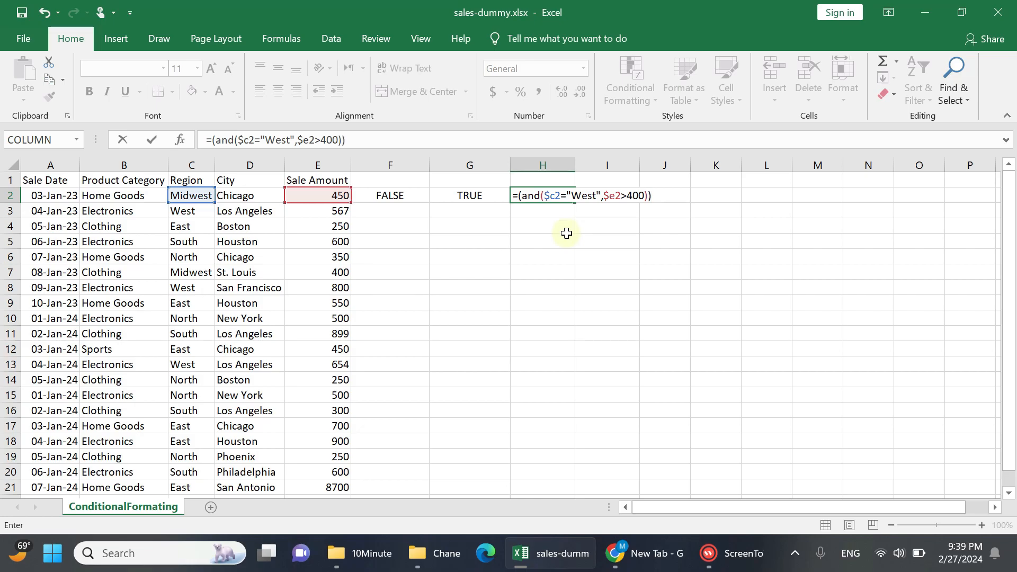
pyautogui.press('Return')
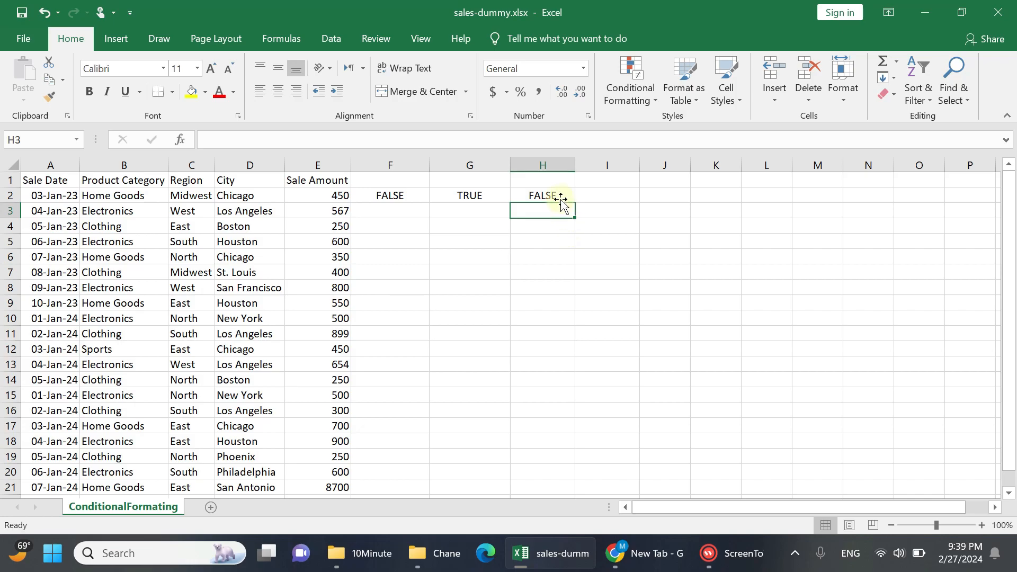
pyautogui.click(553, 198)
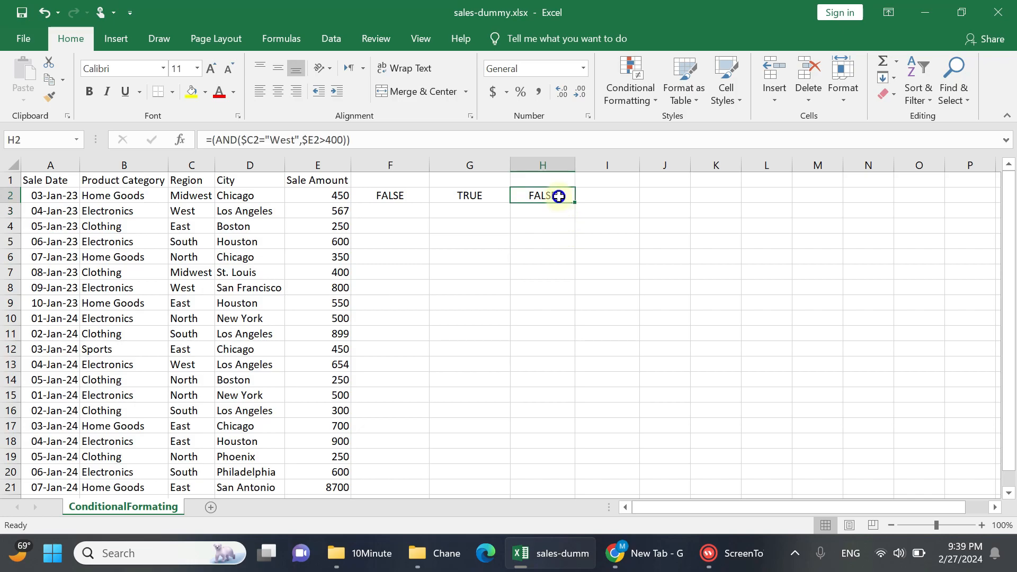
# Fill the region test formula from F2 down to F21 and inspect the copied formulas in F3 and F5
pyautogui.click(396, 199)
pyautogui.click(445, 198)
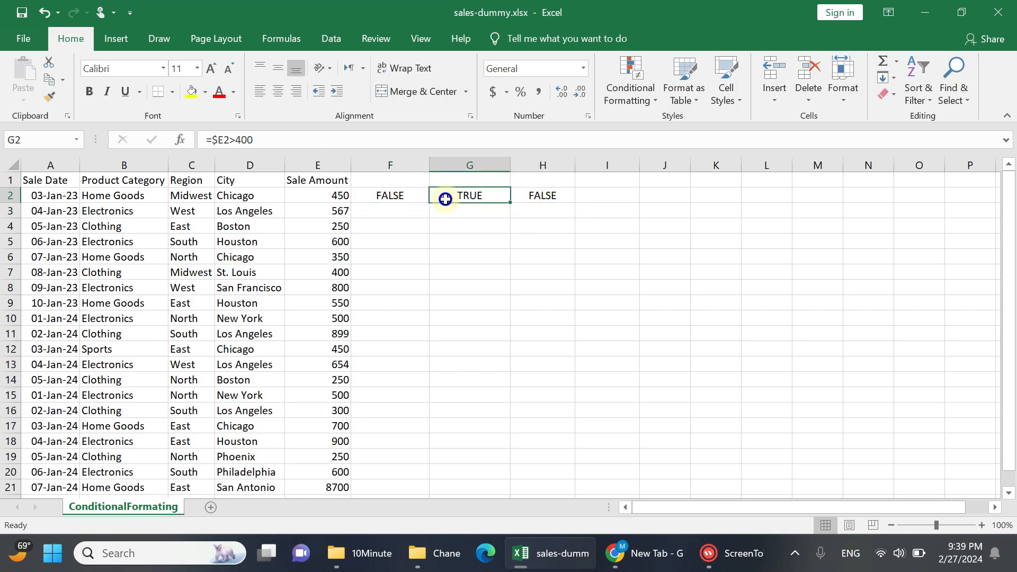
pyautogui.click(527, 195)
pyautogui.click(410, 199)
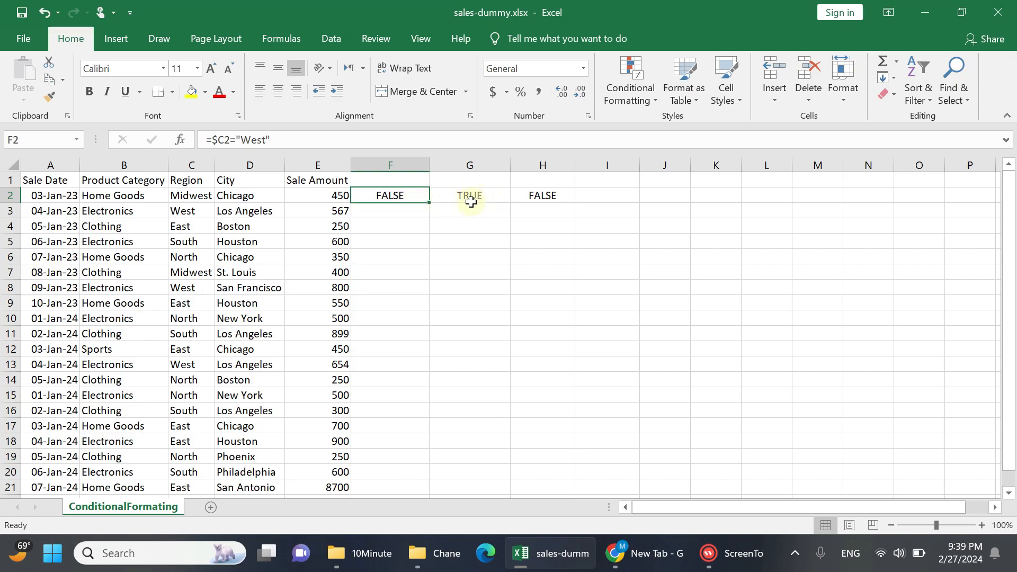
pyautogui.moveTo(430, 206); pyautogui.dragTo(424, 491)
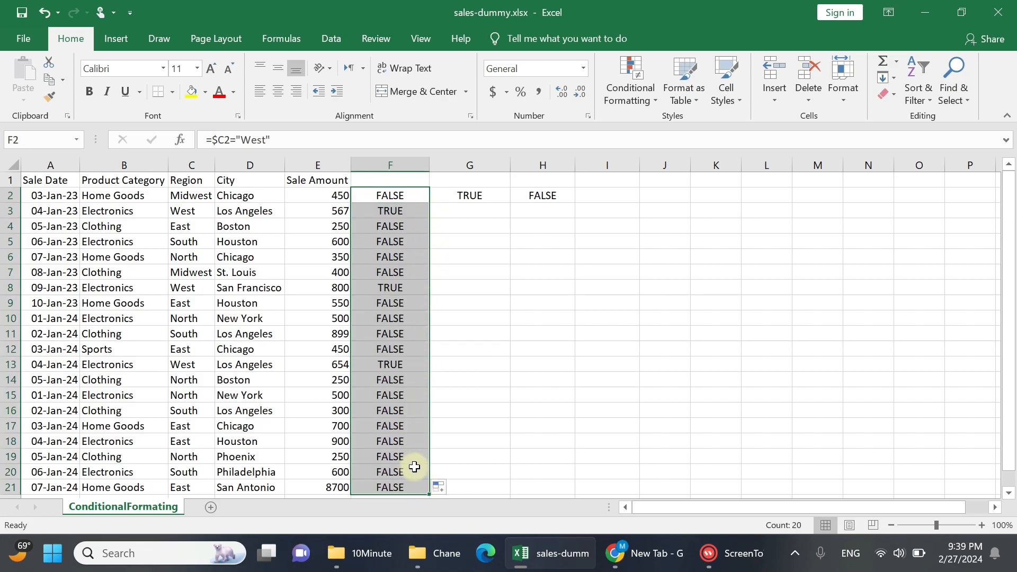
pyautogui.click(400, 213)
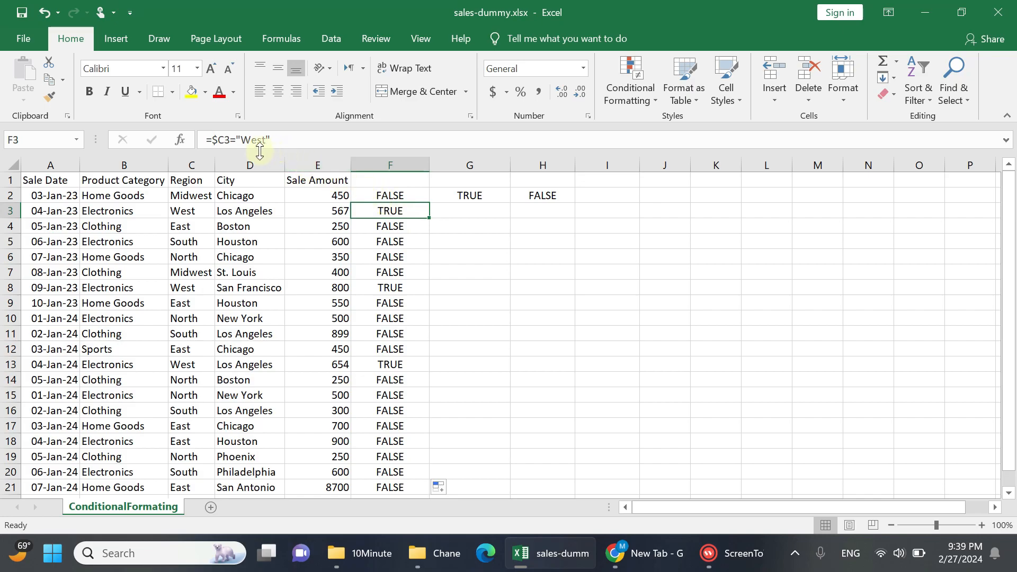
pyautogui.click(376, 244)
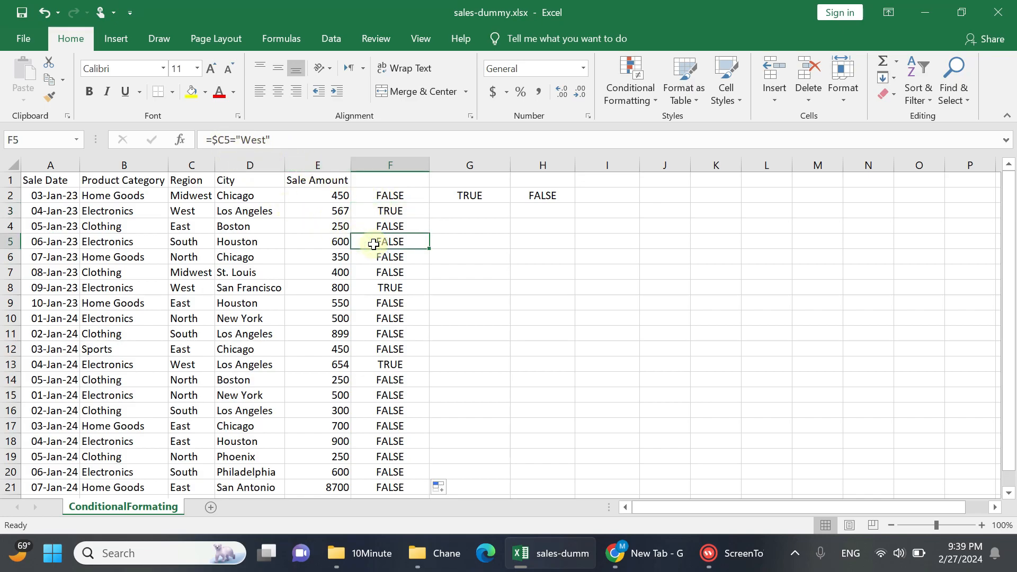
# Fill the sale amount test formula from G2 down to G21 and check rows 8 and 14 against their sale amounts
pyautogui.click(469, 194)
pyautogui.moveTo(510, 203); pyautogui.dragTo(519, 434)
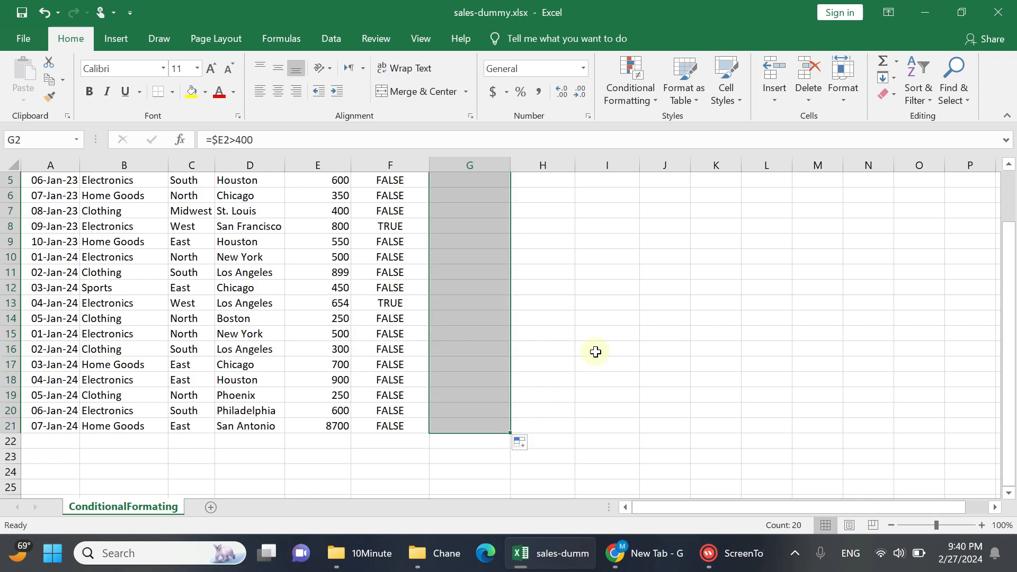
pyautogui.scroll(2, 594, 351)
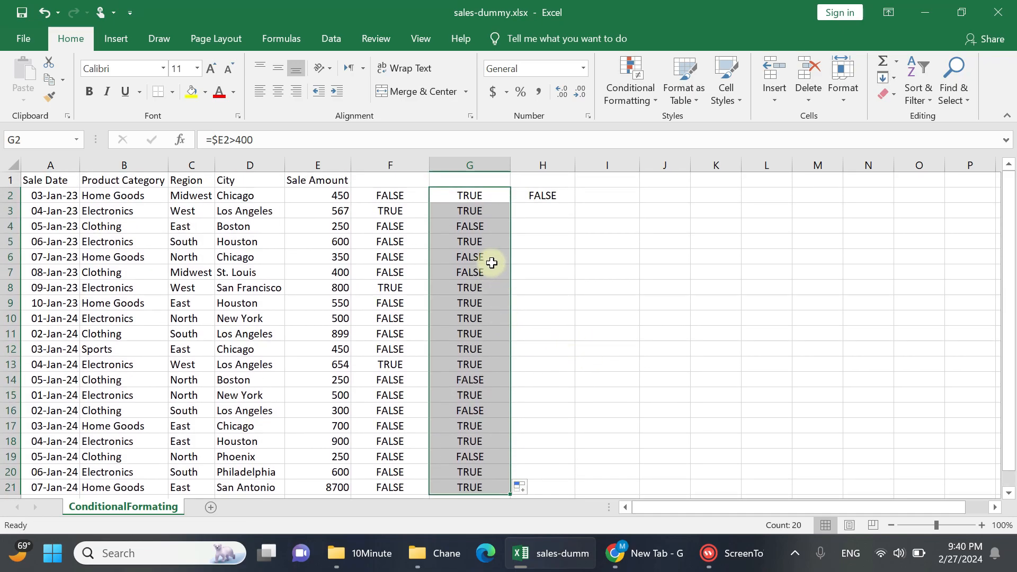
pyautogui.click(340, 287)
pyautogui.click(463, 287)
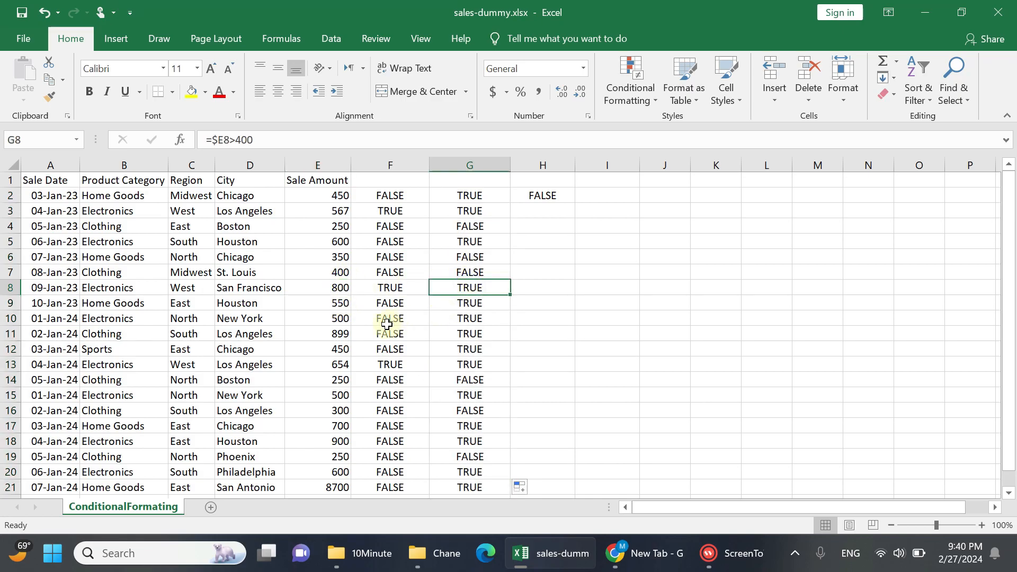
pyautogui.click(342, 377)
pyautogui.click(465, 378)
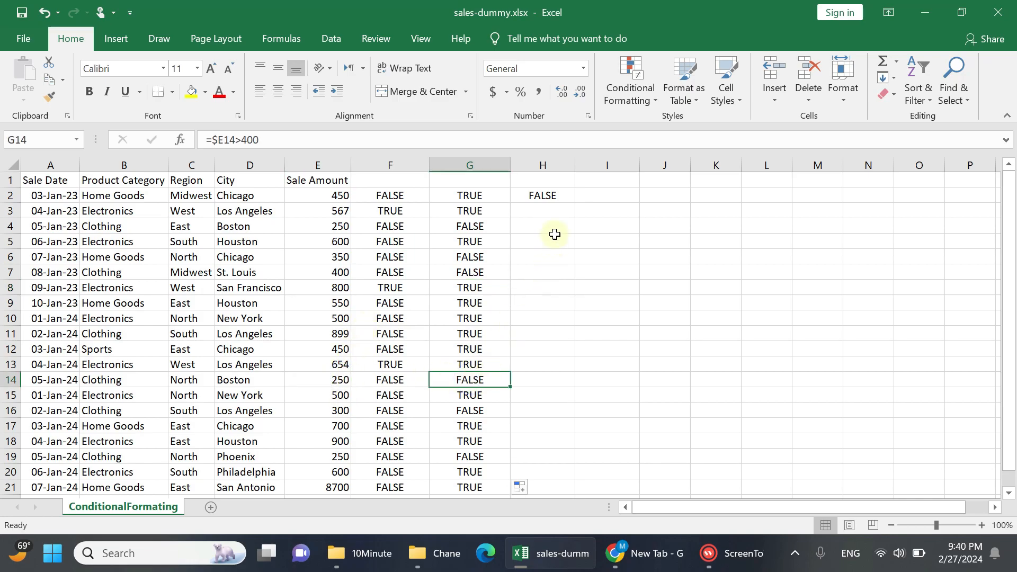
# Fill the AND formula from H2 down to H21 and compare rows 3 and 8 across the three test columns
pyautogui.click(561, 199)
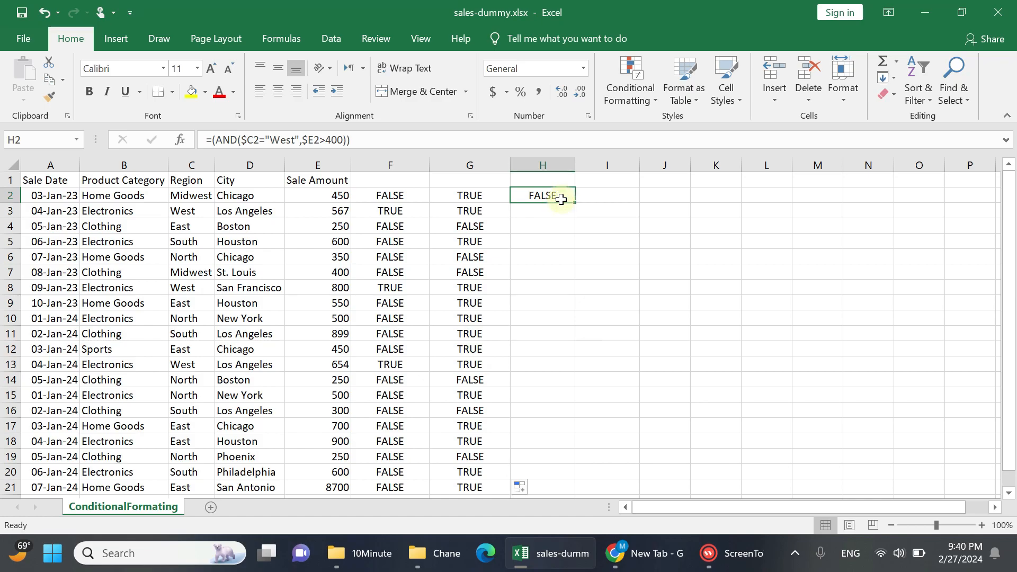
pyautogui.moveTo(384, 147)
pyautogui.mouseDown()
pyautogui.moveTo(226, 141)
pyautogui.moveTo(191, 155)
pyautogui.mouseUp()
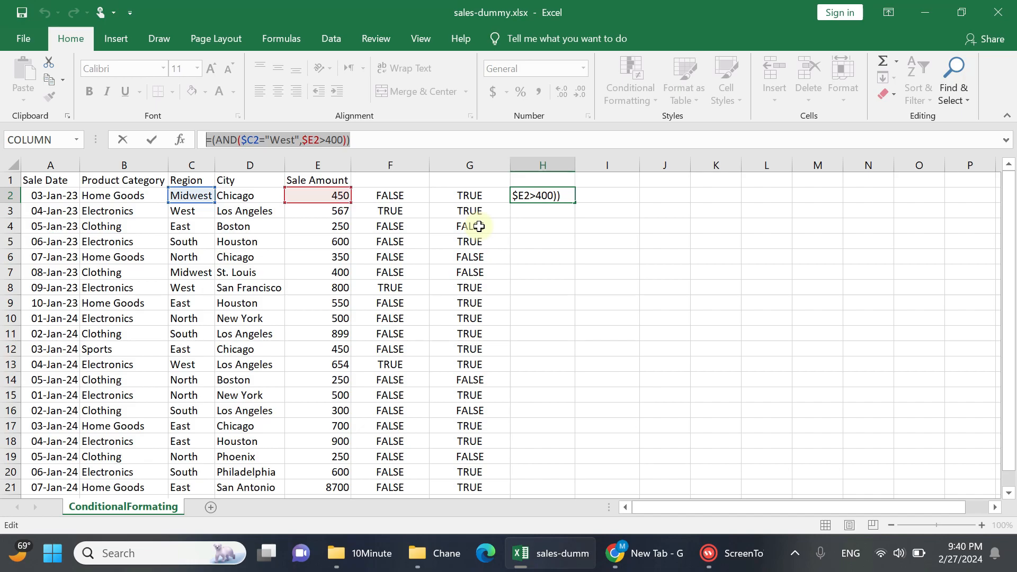
pyautogui.hotkey('ctrl', 'Return')
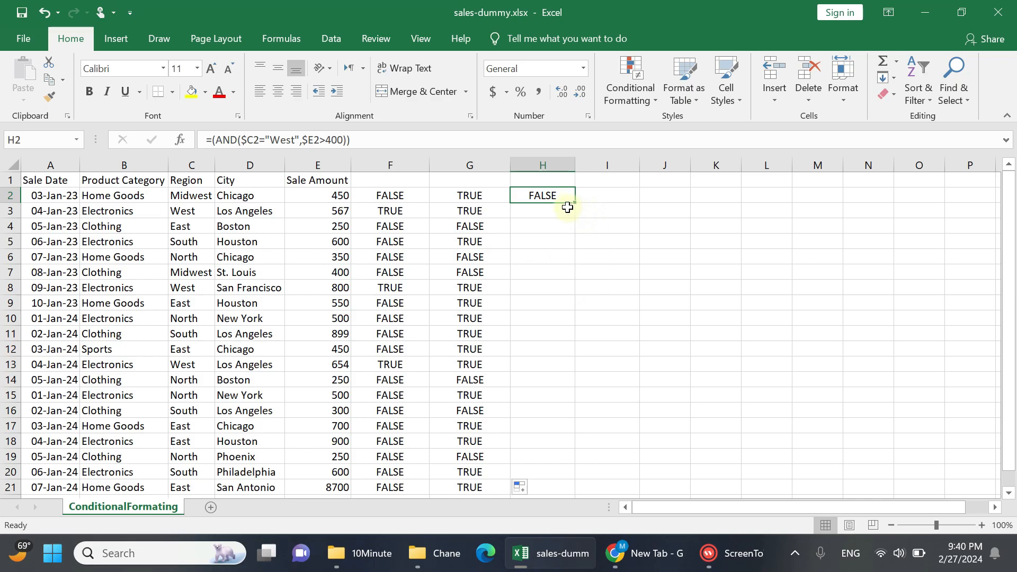
pyautogui.moveTo(576, 205); pyautogui.dragTo(588, 501)
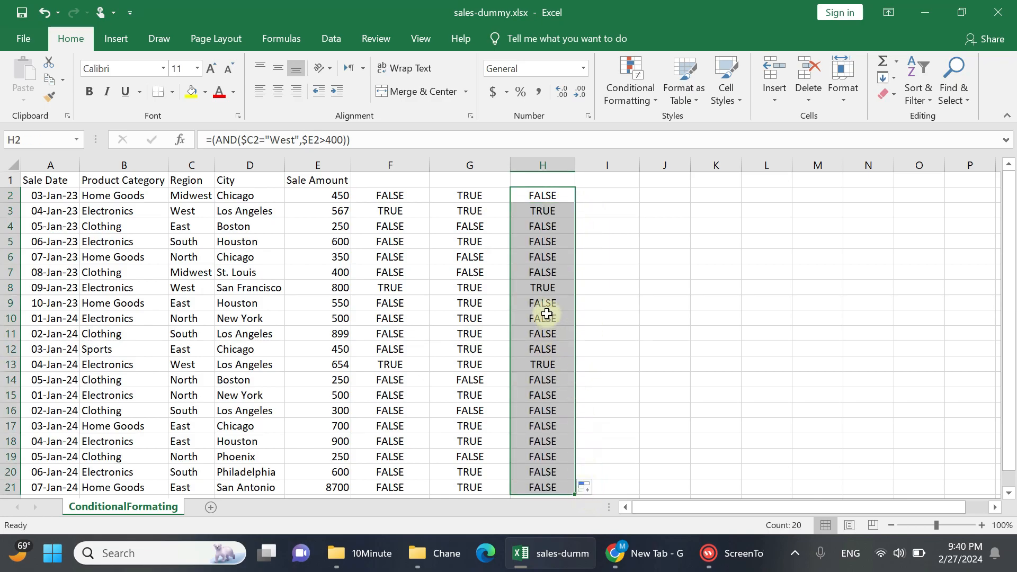
pyautogui.click(539, 287)
pyautogui.moveTo(397, 288); pyautogui.dragTo(529, 286)
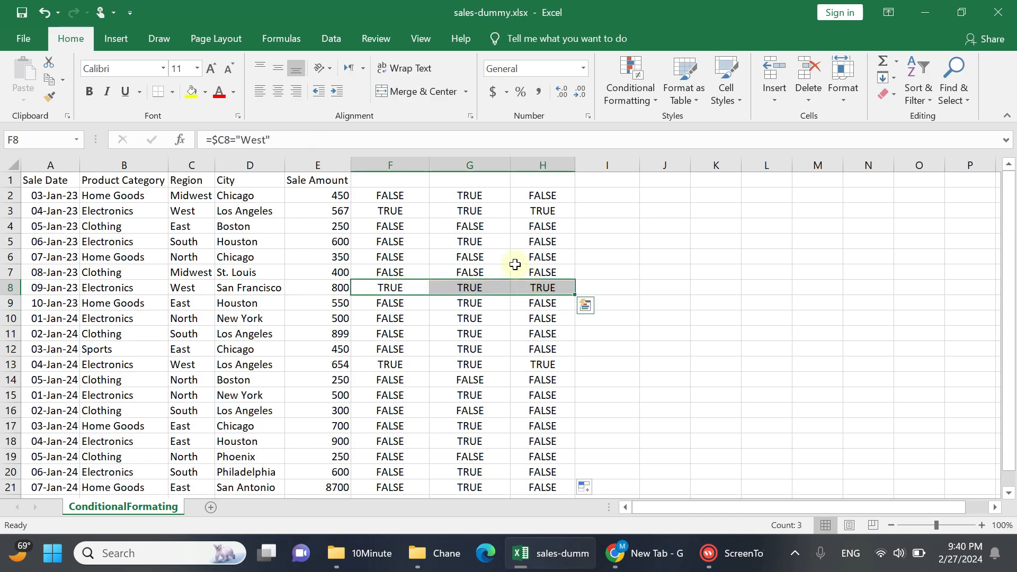
pyautogui.moveTo(396, 212); pyautogui.dragTo(574, 212)
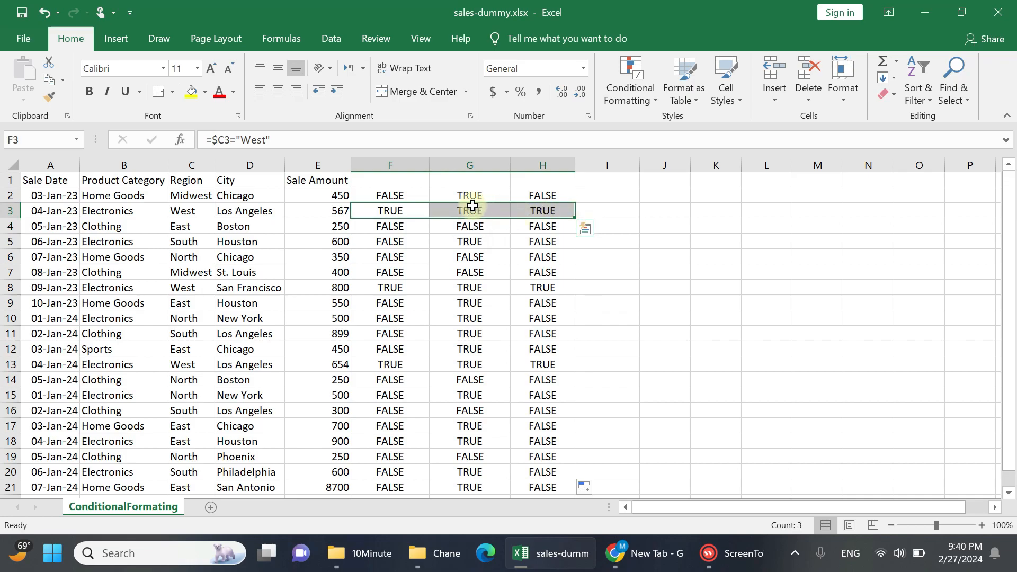
pyautogui.click(390, 165)
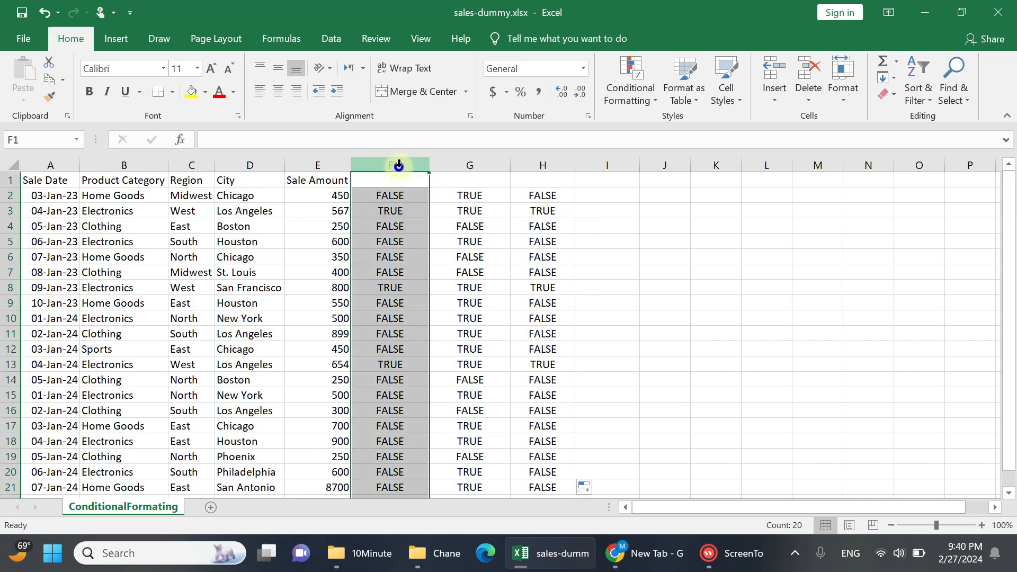
pyautogui.keyDown('shift'); pyautogui.click(528, 166); pyautogui.keyUp('shift')
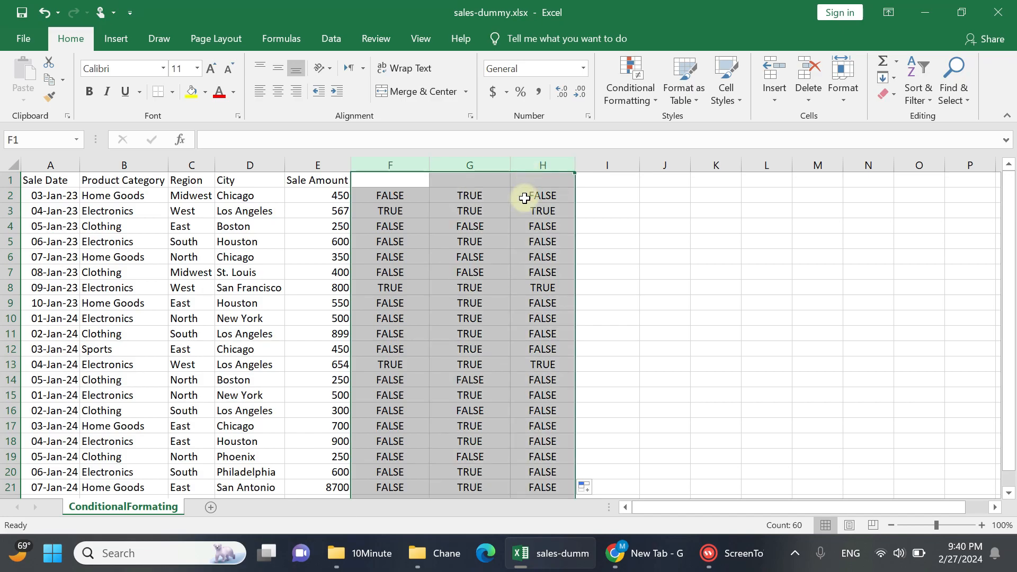
pyautogui.click(415, 193)
# Copy the full AND formula text from cell H2 and clear the contents of test columns F to H
pyautogui.click(520, 195)
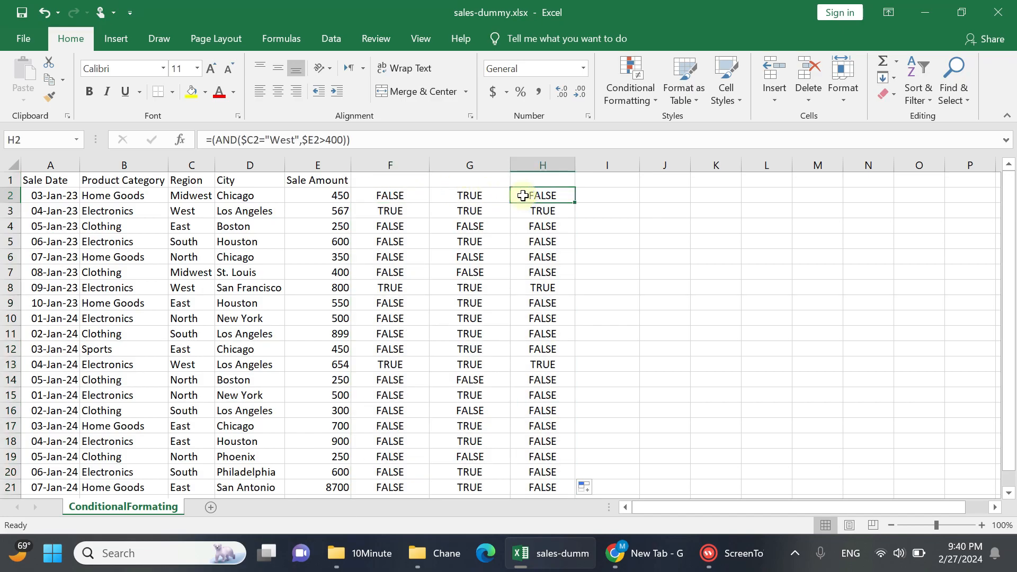
pyautogui.click(377, 142)
pyautogui.moveTo(377, 142); pyautogui.dragTo(207, 142)
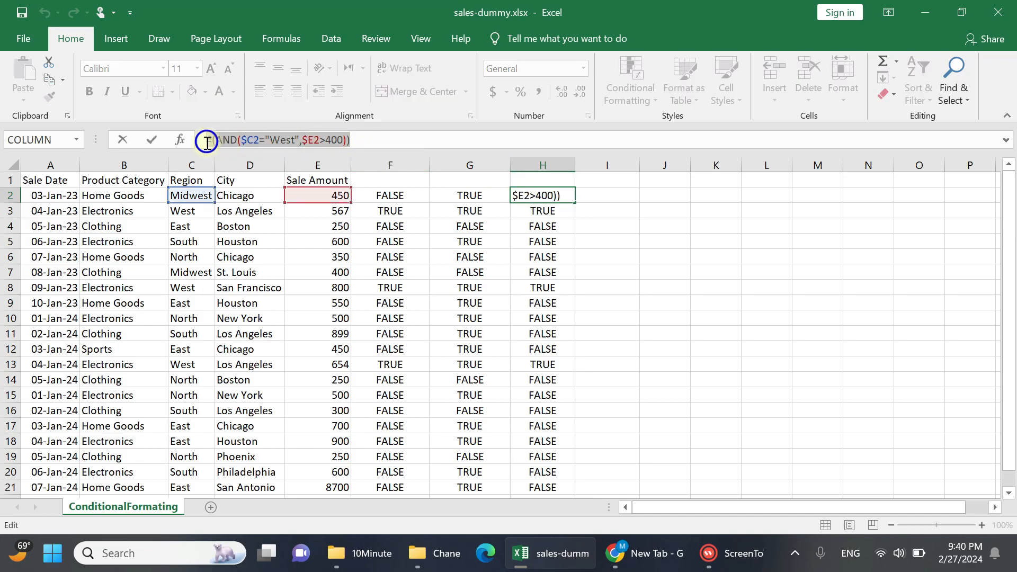
pyautogui.rightClick(207, 141)
pyautogui.click(239, 166)
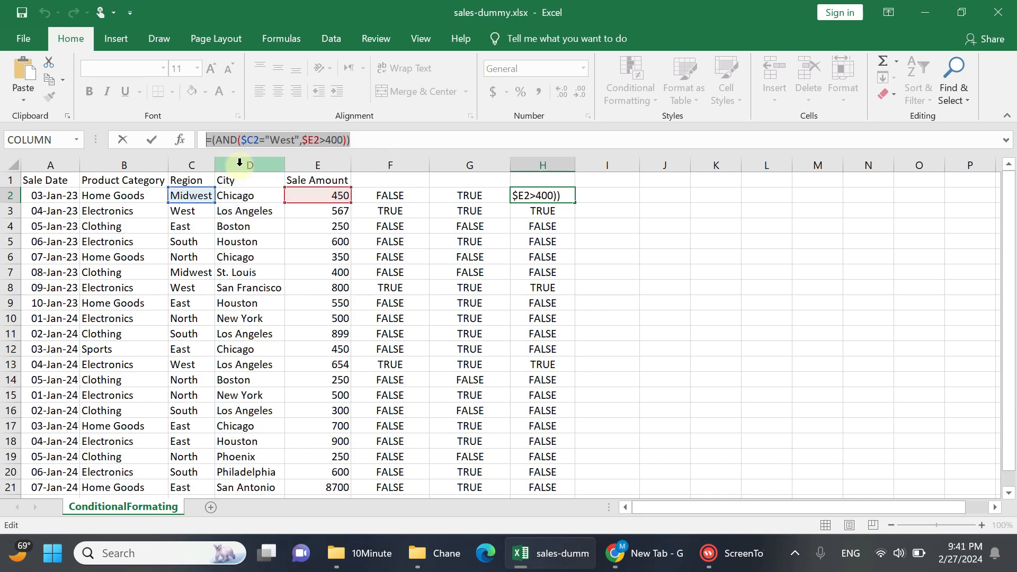
pyautogui.press('Escape')
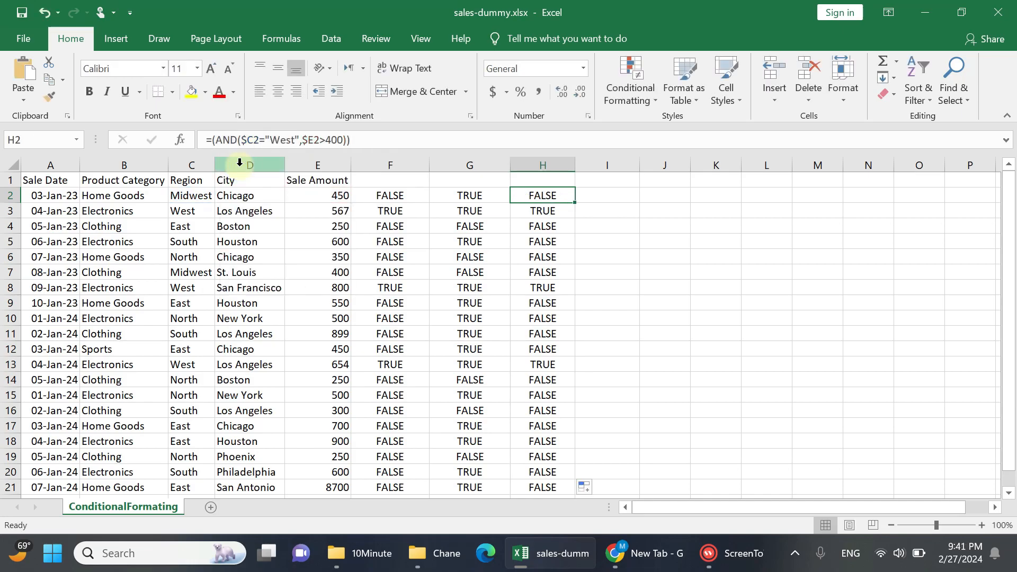
pyautogui.moveTo(403, 166); pyautogui.dragTo(562, 165)
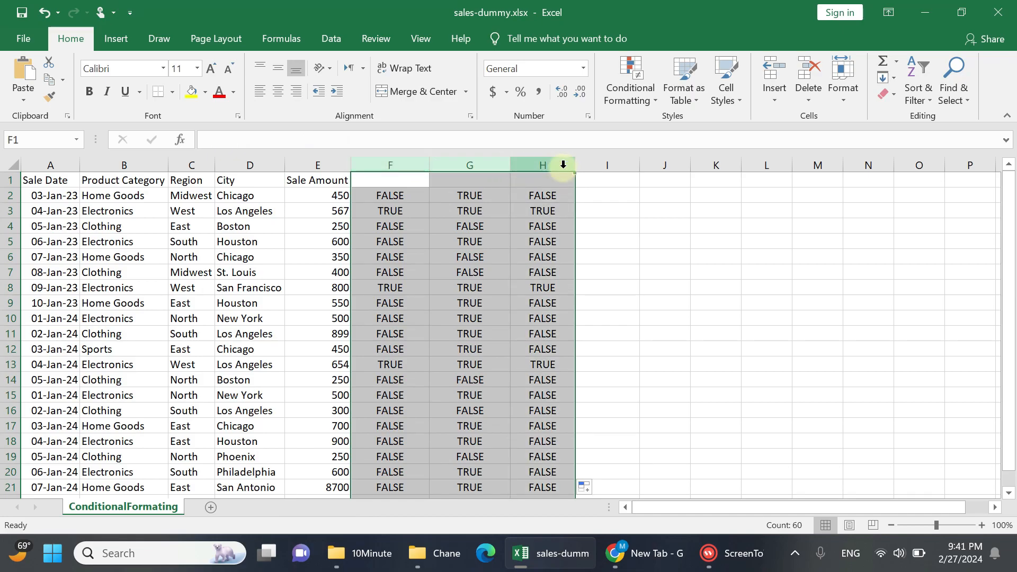
pyautogui.press('Delete')
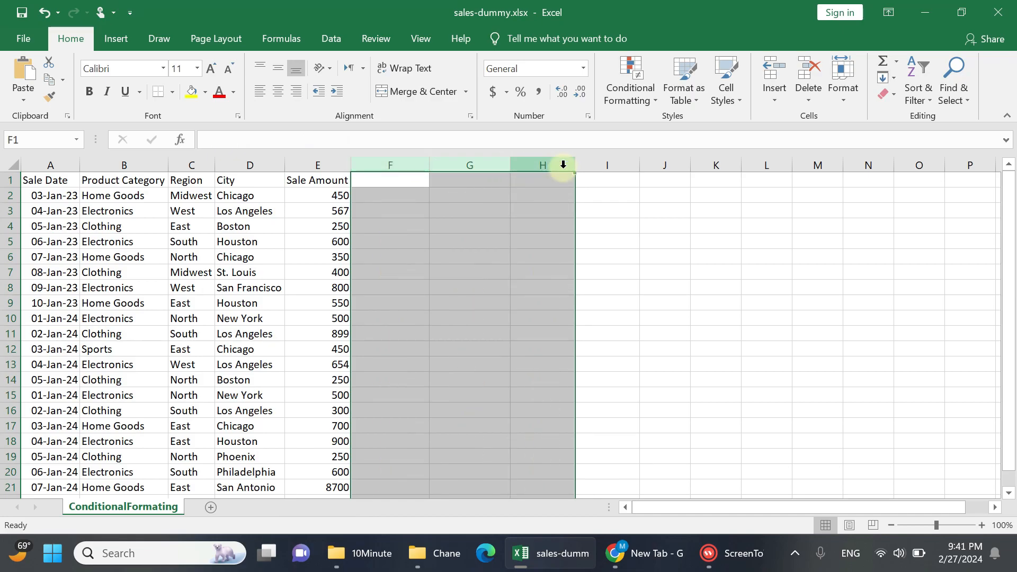
# Select the sales data range A2:E21, leaving out the header row
pyautogui.click(40, 194)
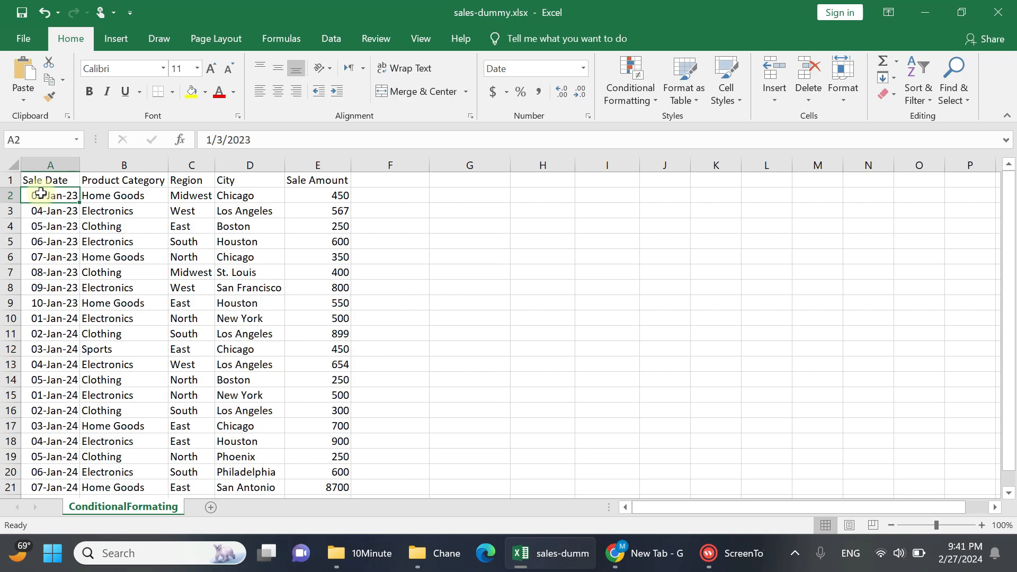
pyautogui.moveTo(43, 195); pyautogui.dragTo(331, 482)
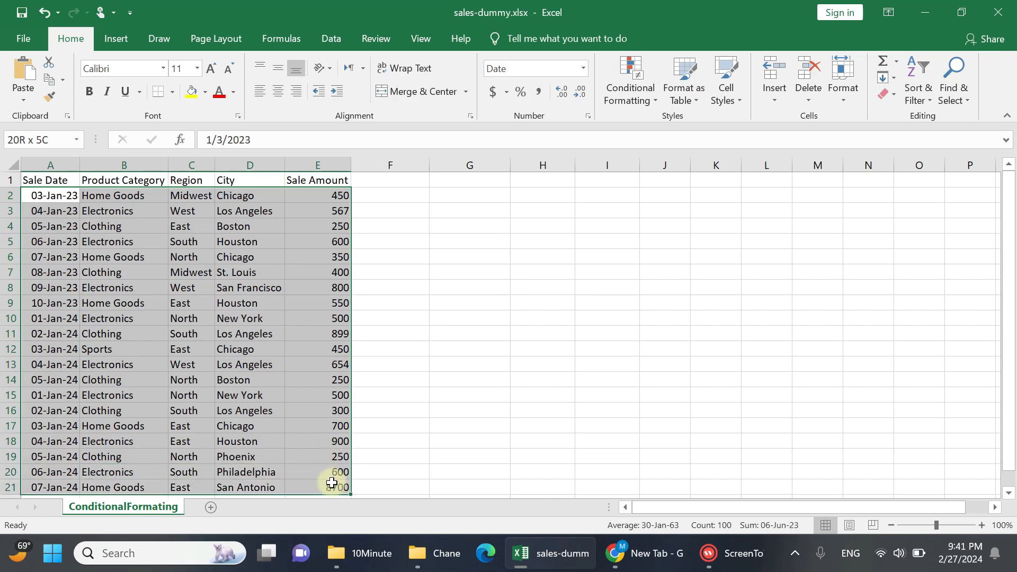
pyautogui.moveTo(331, 482); pyautogui.dragTo(332, 483)
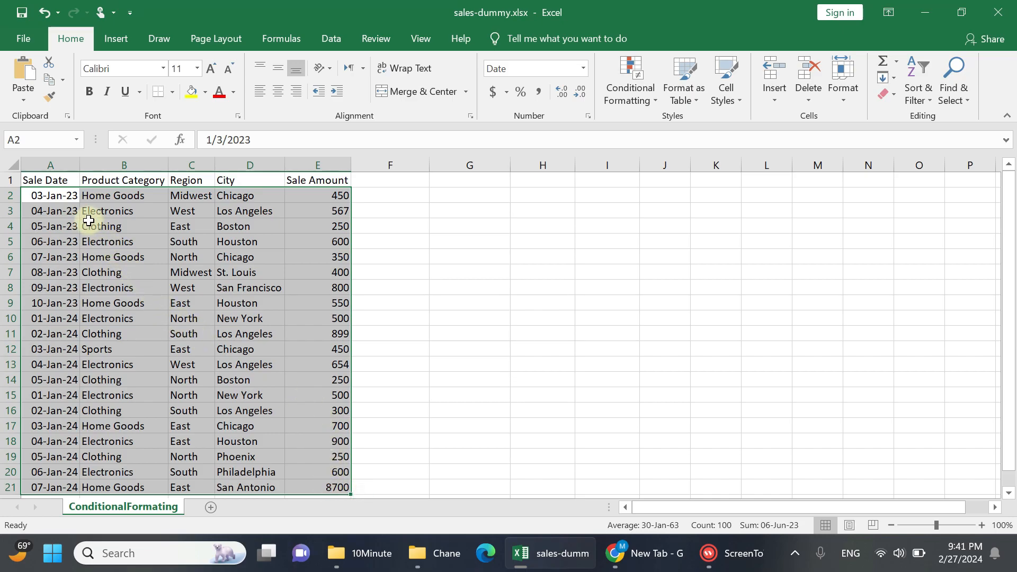
pyautogui.click(63, 197)
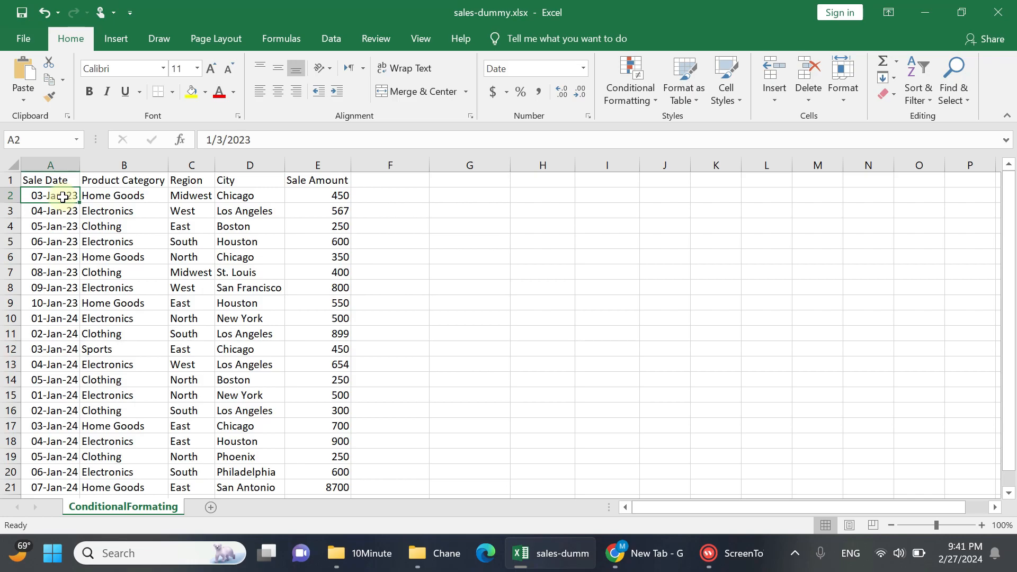
pyautogui.hotkey('shift', 'Right')
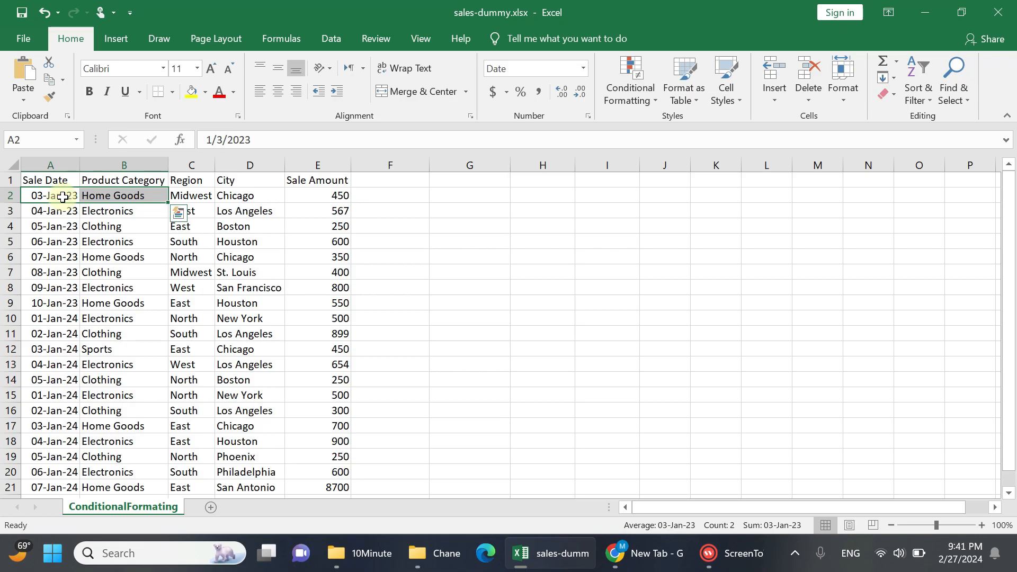
pyautogui.hotkey('ctrl', 'shift', 'Right')
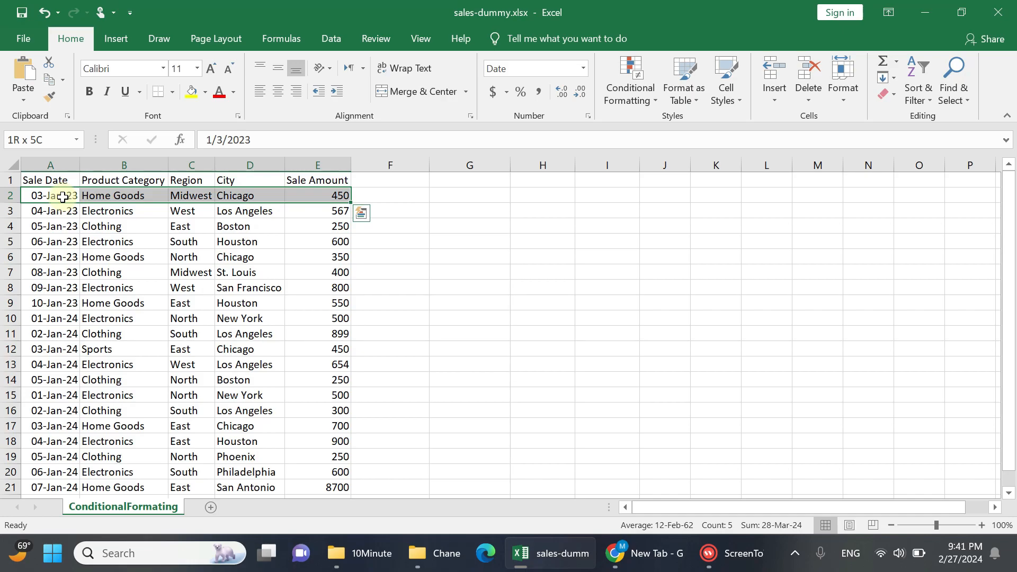
pyautogui.hotkey('ctrl', 'shift', 'Down')
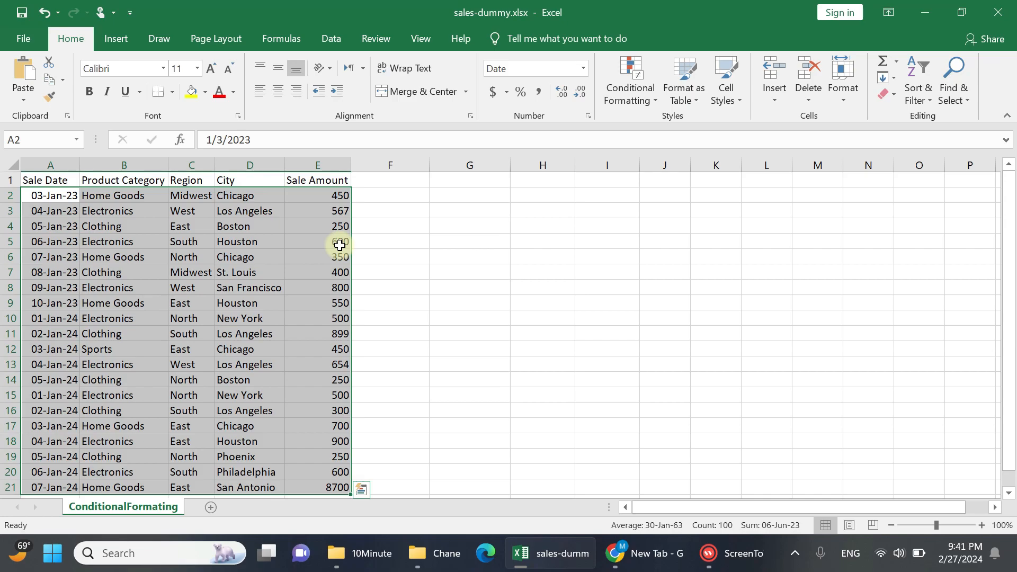
# Start a new formula-based conditional formatting rule for the selected range and paste =(AND($C2="West",$E2>400)) as its condition
pyautogui.click(646, 91)
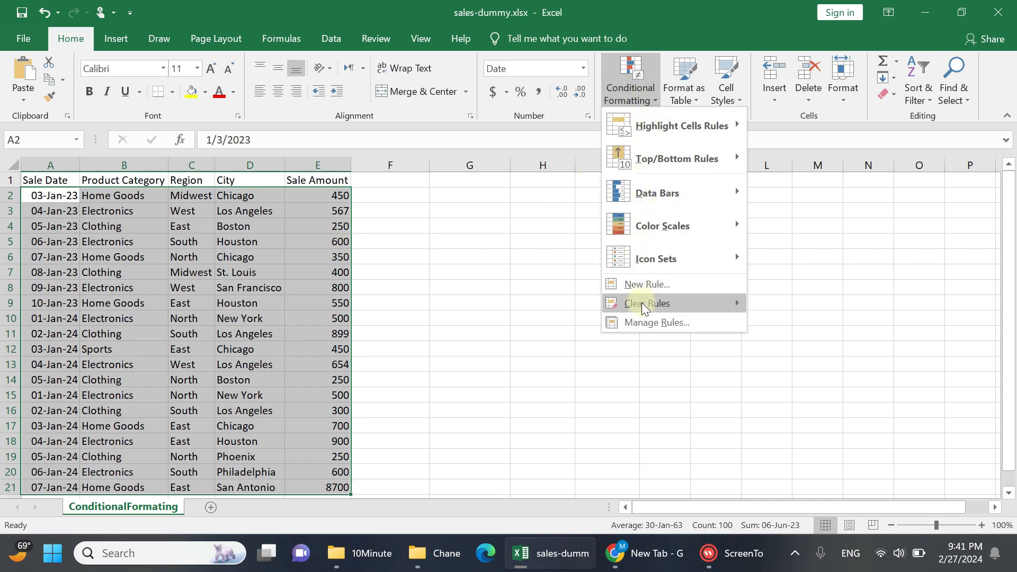
pyautogui.click(654, 287)
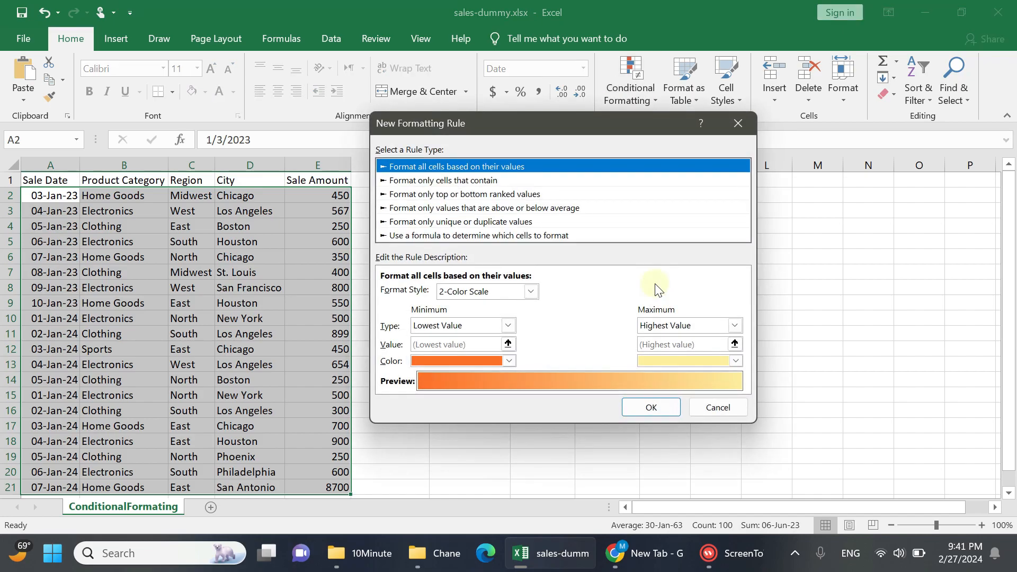
pyautogui.click(456, 169)
pyautogui.click(426, 235)
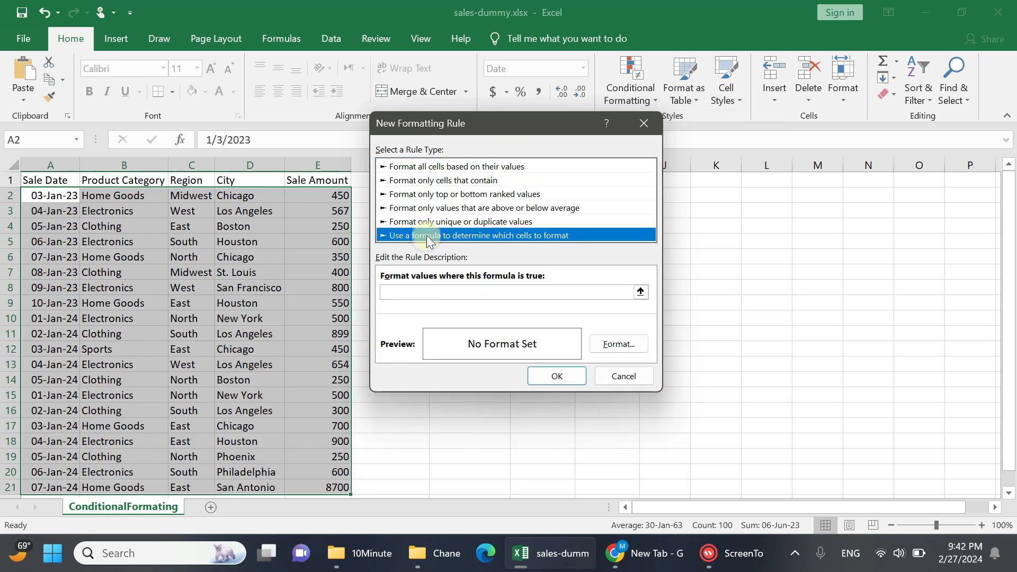
pyautogui.click(513, 292)
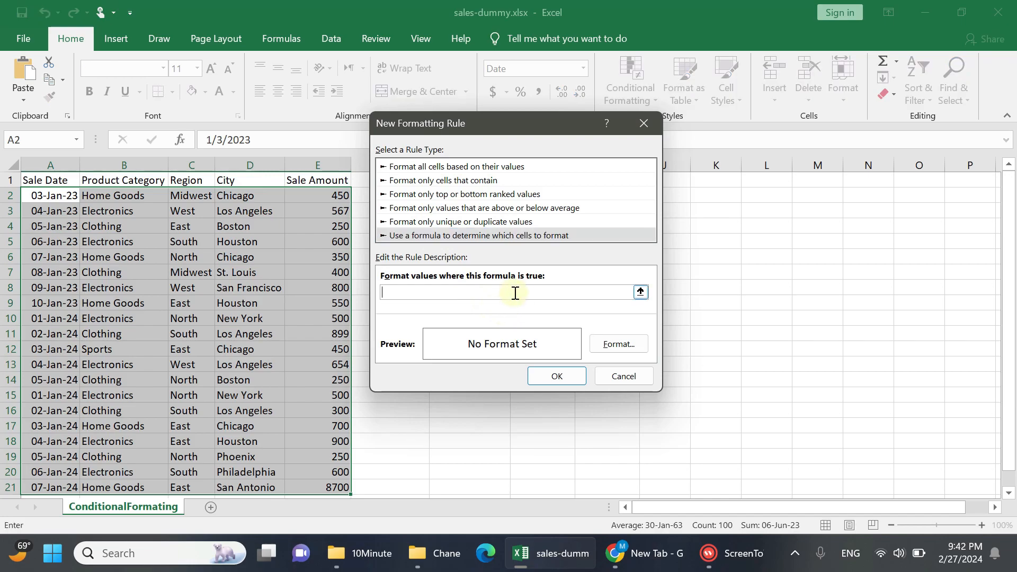
pyautogui.hotkey('ctrl', 'v')
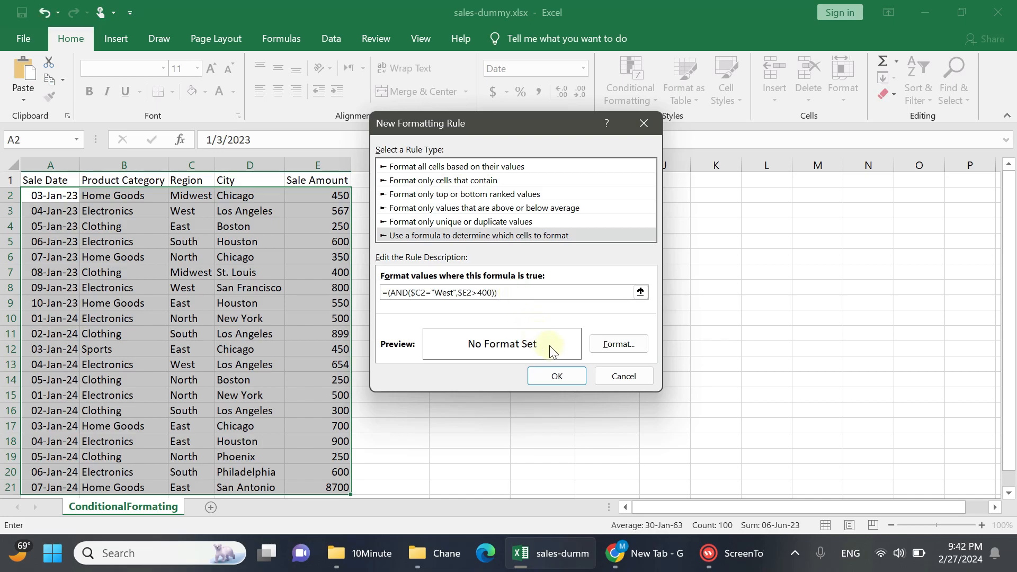
# Give the West-above-400 rule a pale gold background fill and apply it to the selected sales data
pyautogui.click(611, 341)
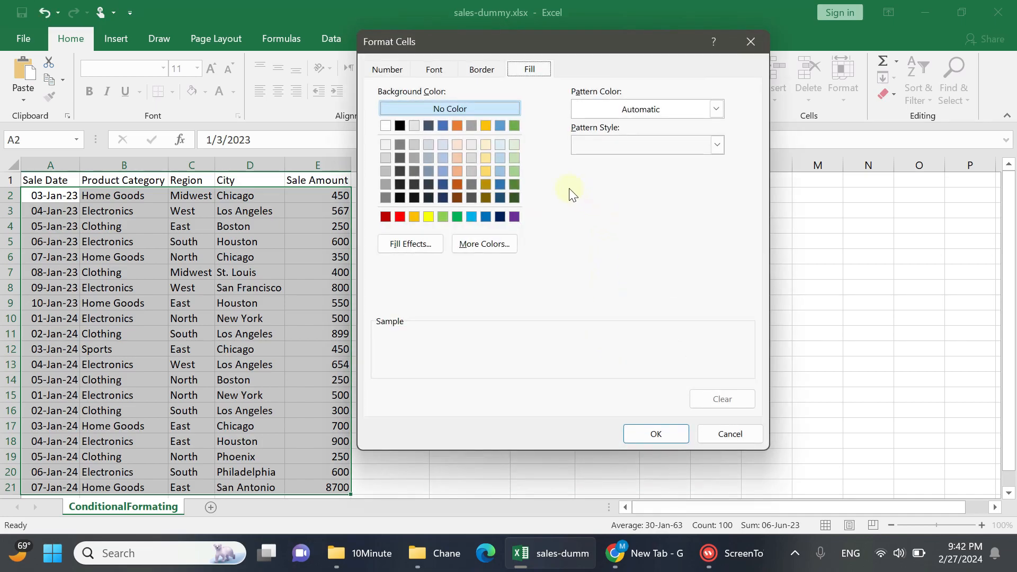
pyautogui.click(487, 147)
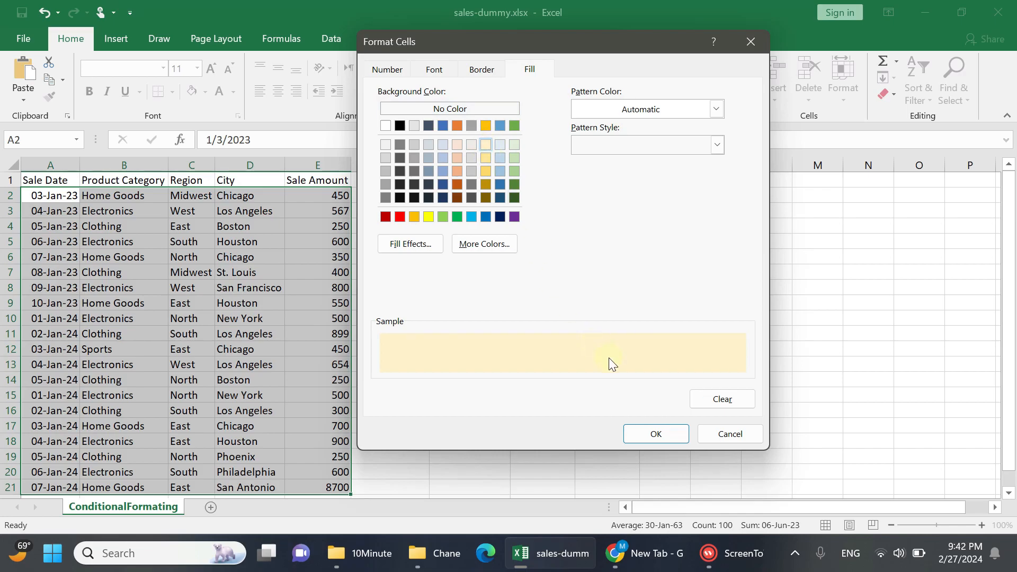
pyautogui.click(660, 433)
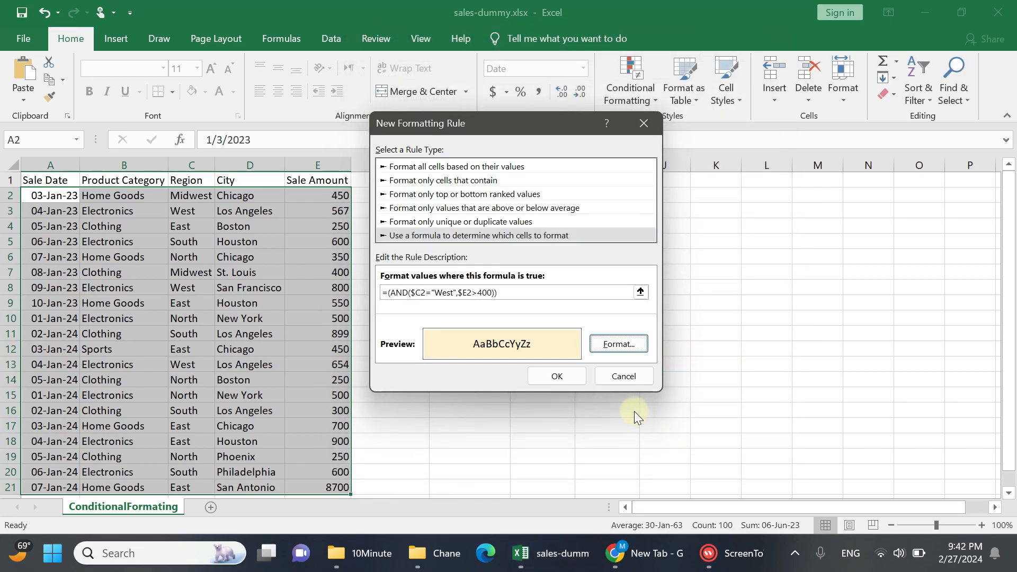
pyautogui.click(558, 376)
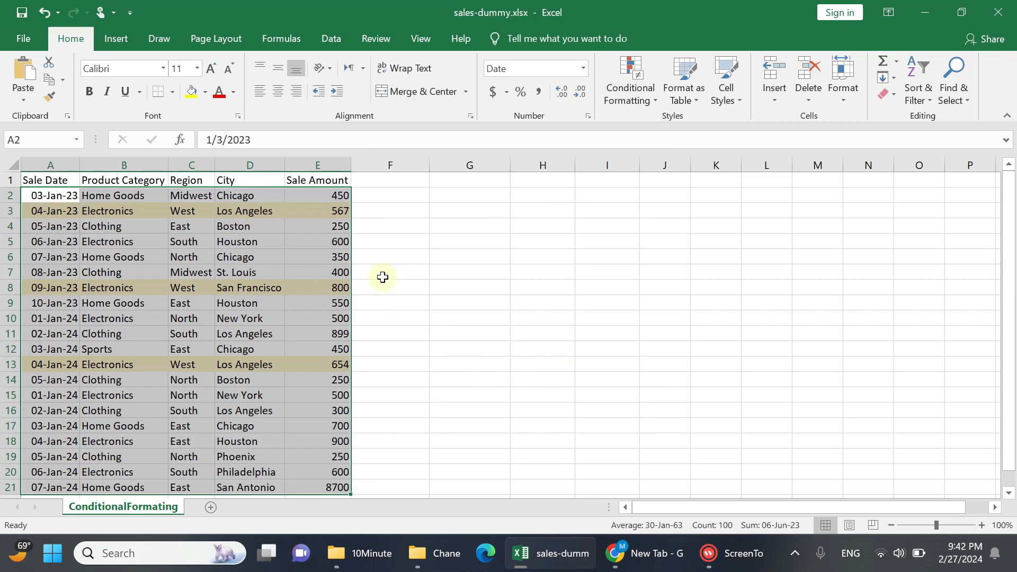
# Examine the highlighted row 8 across its category, region, city and sale amount cells
pyautogui.click(340, 289)
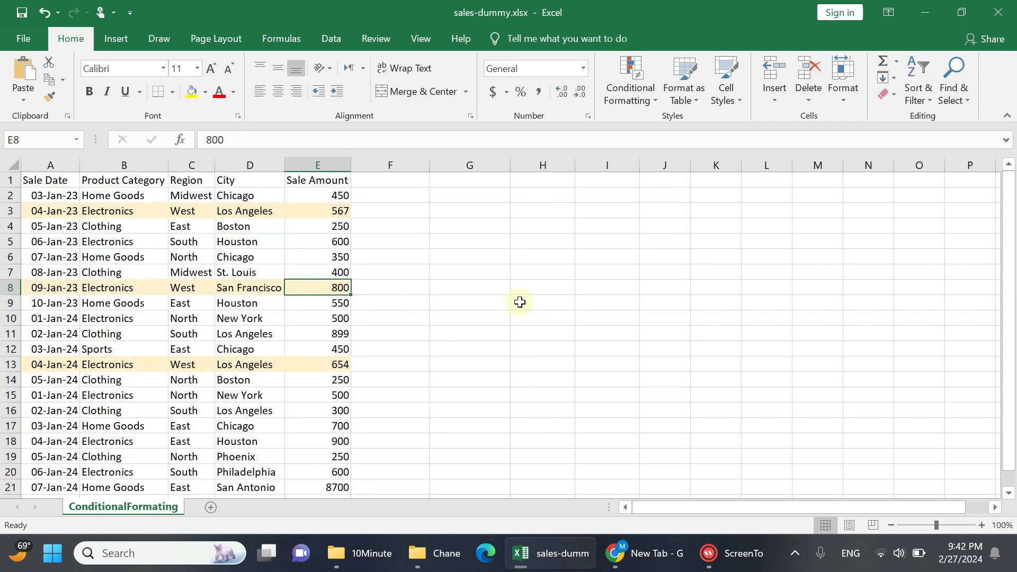
pyautogui.press('Left')
pyautogui.press('Left')
pyautogui.press('Left')
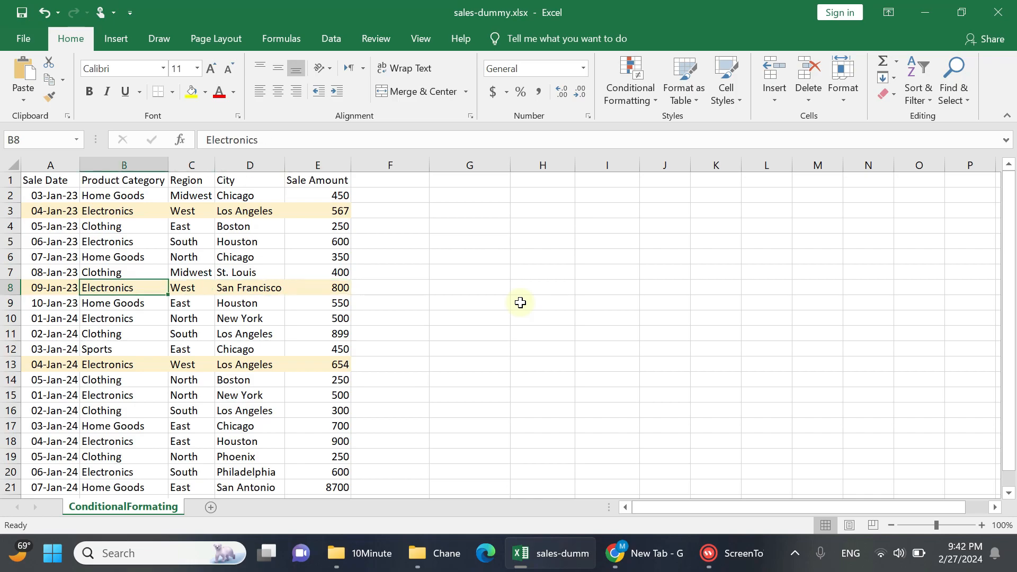
pyautogui.press('Right')
pyautogui.press('Right')
pyautogui.press('Right')
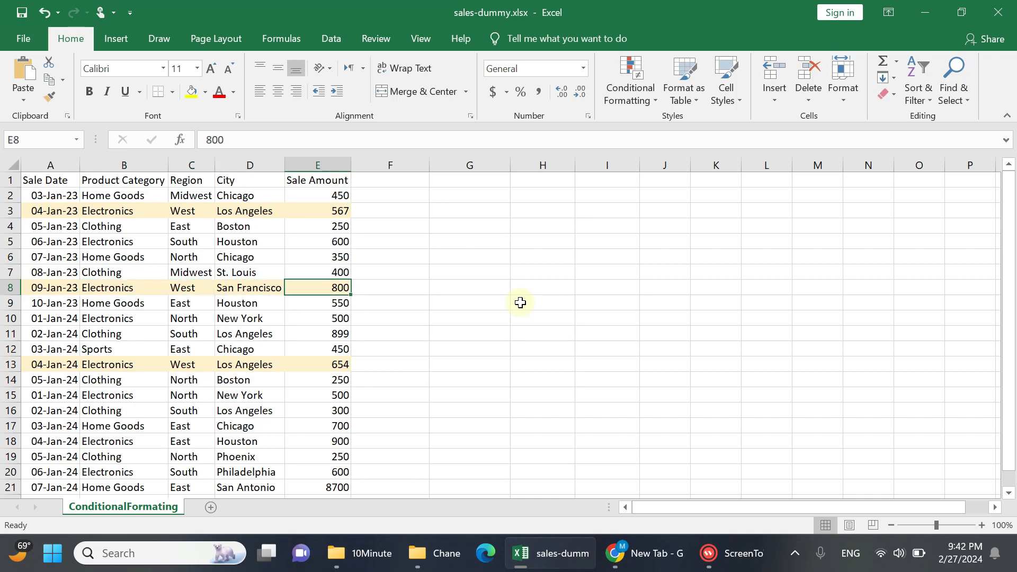
# Set the sale amount in E13 to 321 to test the rule with a West value below 400
pyautogui.press('Down')
pyautogui.press('Down')
pyautogui.press('Down')
pyautogui.press('Down')
pyautogui.press('Down')
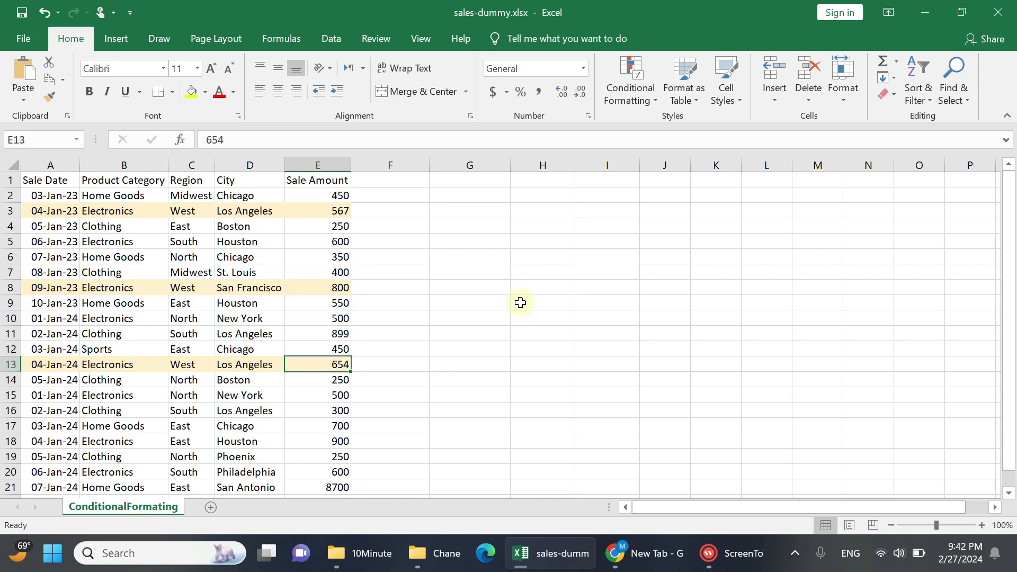
pyautogui.write('432')
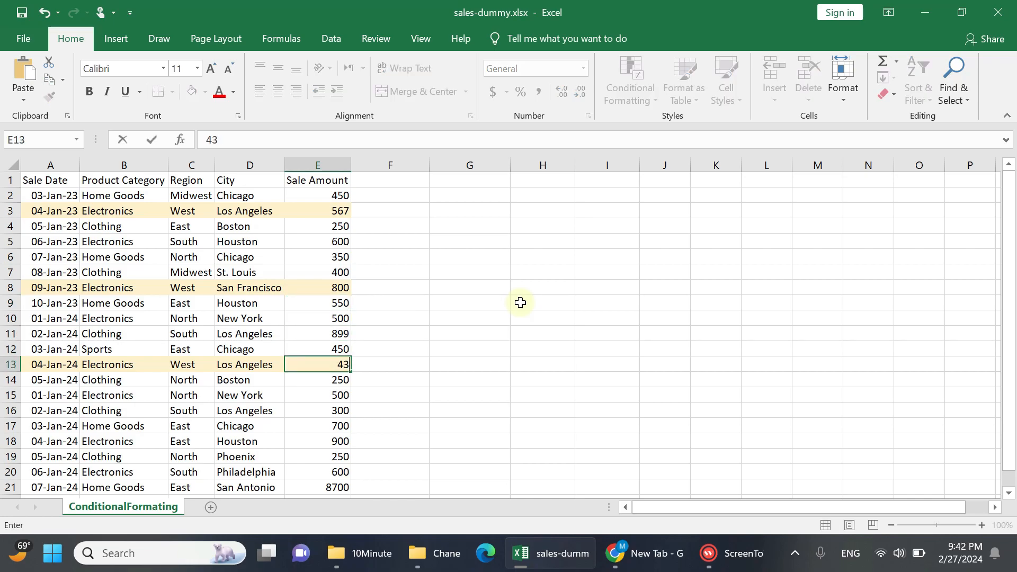
pyautogui.press('BackSpace')
pyautogui.press('BackSpace')
pyautogui.press('BackSpace')
pyautogui.write('4')
pyautogui.press('BackSpace')
pyautogui.write('321')
pyautogui.press('Return')
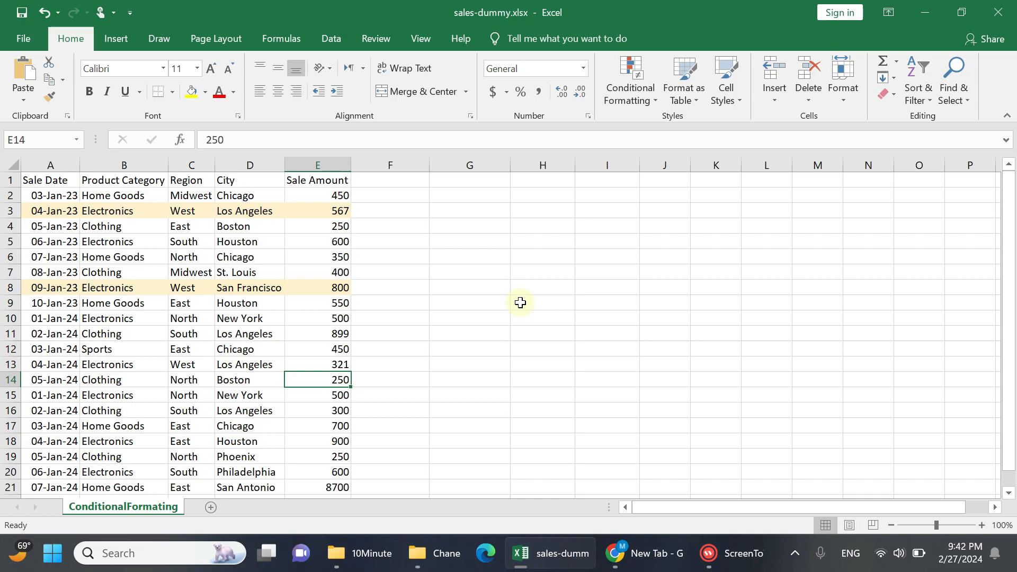
# Set the sale amount in E13 to 678 to test the rule with a West value above 400
pyautogui.press('Up')
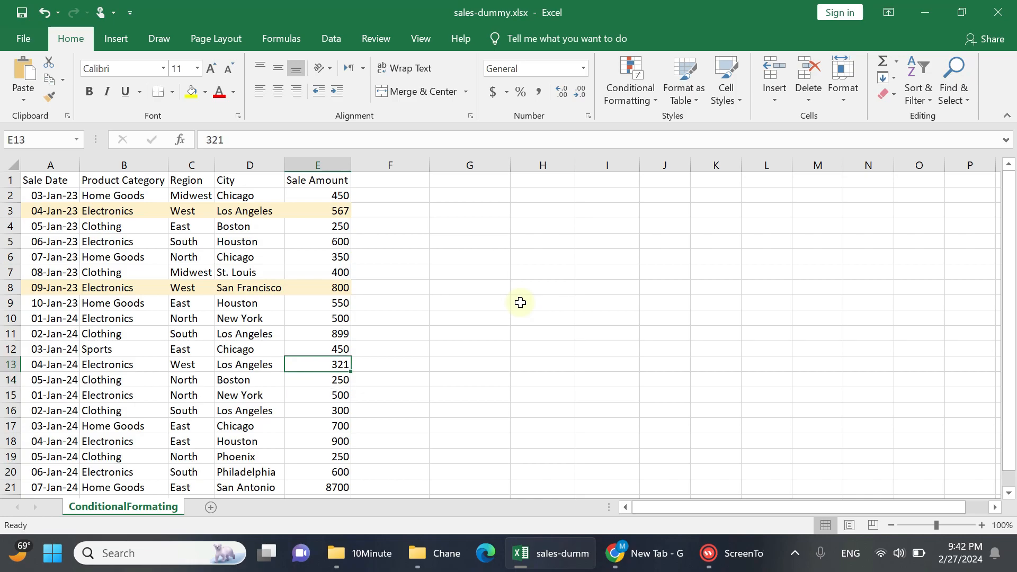
pyautogui.write('678')
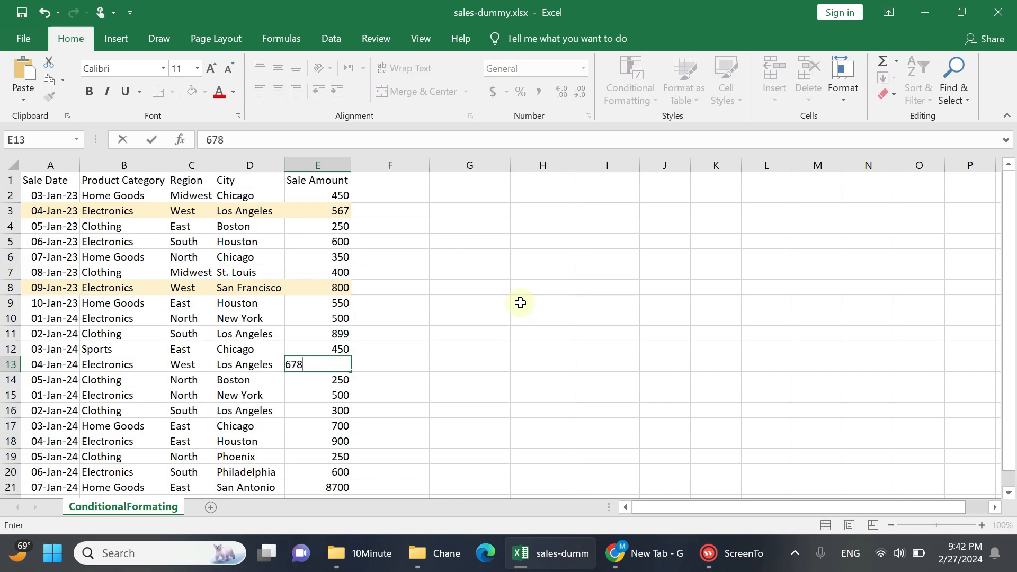
pyautogui.press('Return')
pyautogui.press('Up')
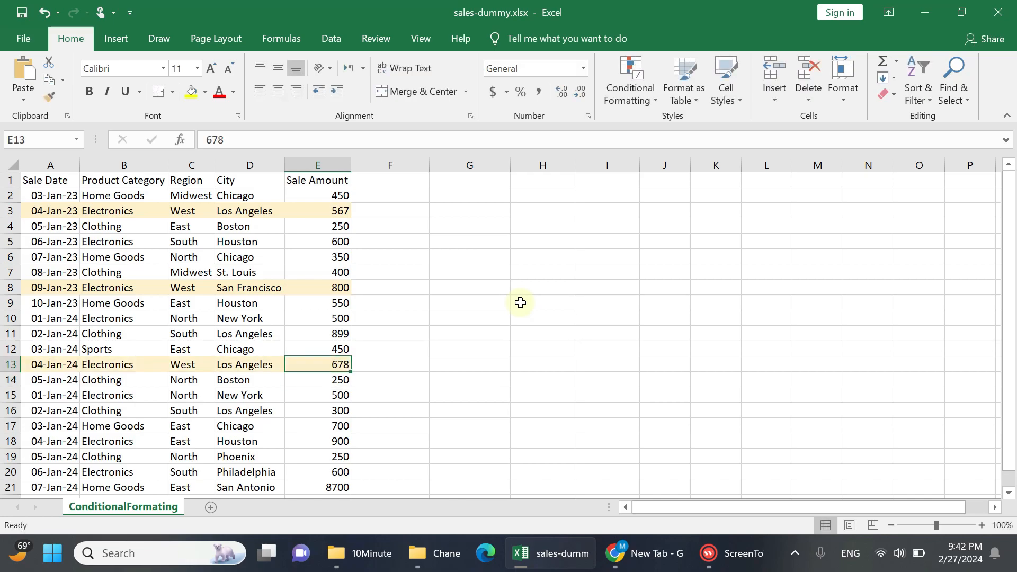
# Change the region in C13 to East to test the rule's region condition
pyautogui.press('Left')
pyautogui.press('Left')
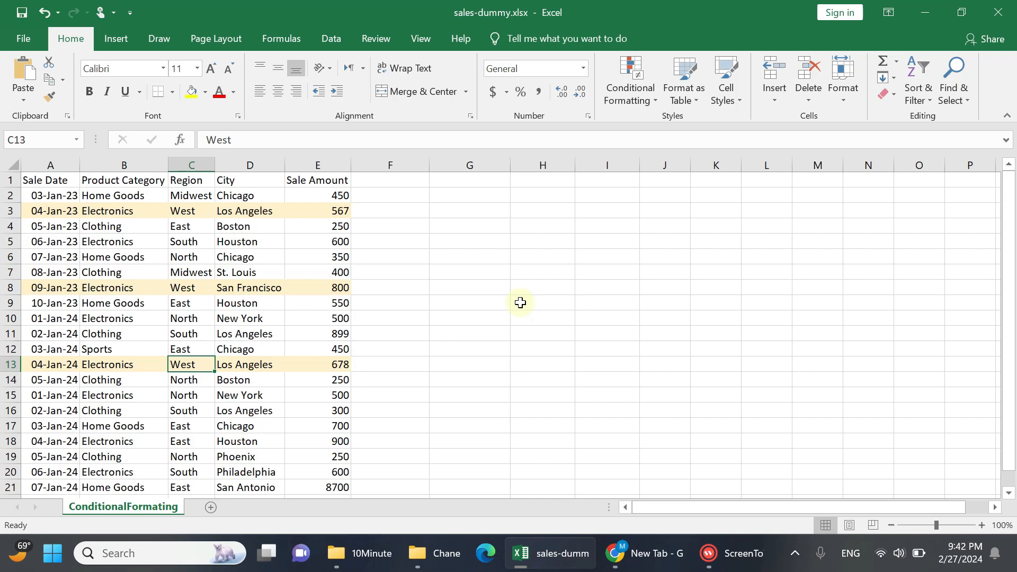
pyautogui.write('East')
pyautogui.press('Return')
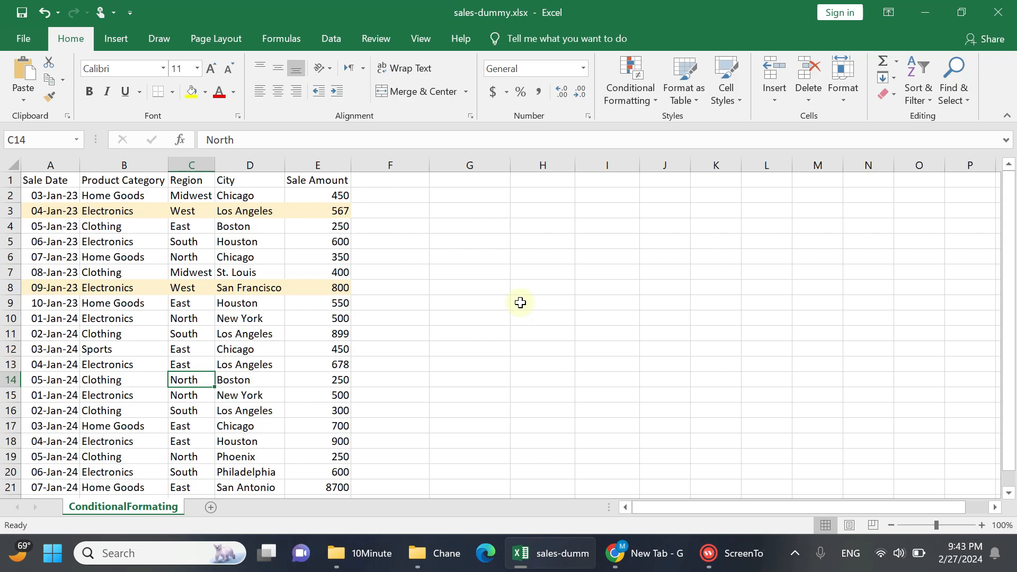
# Set row 14's region to West and its sale amount to 899 so it meets both rule conditions
pyautogui.write('W')
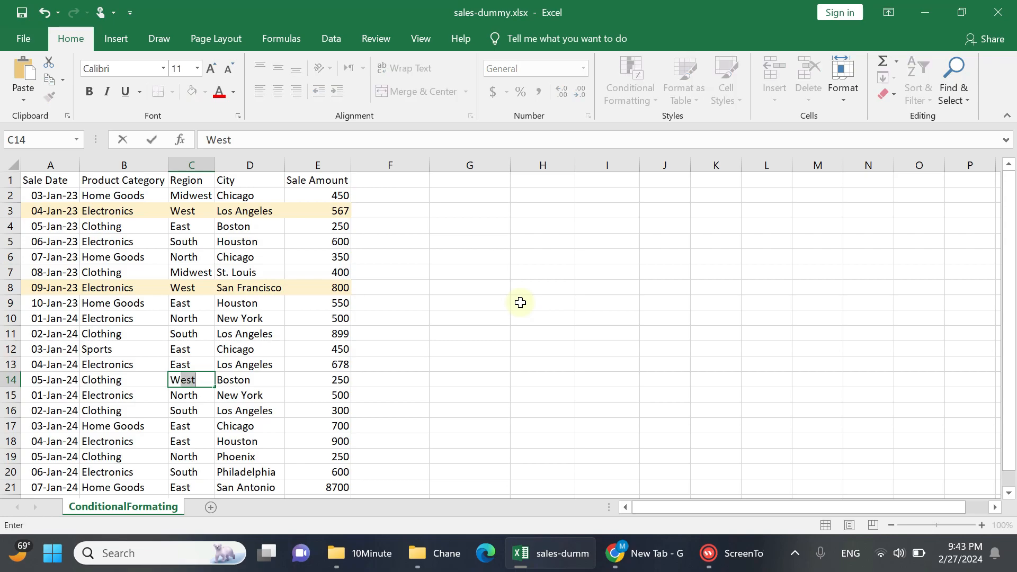
pyautogui.press('Tab')
pyautogui.press('Tab')
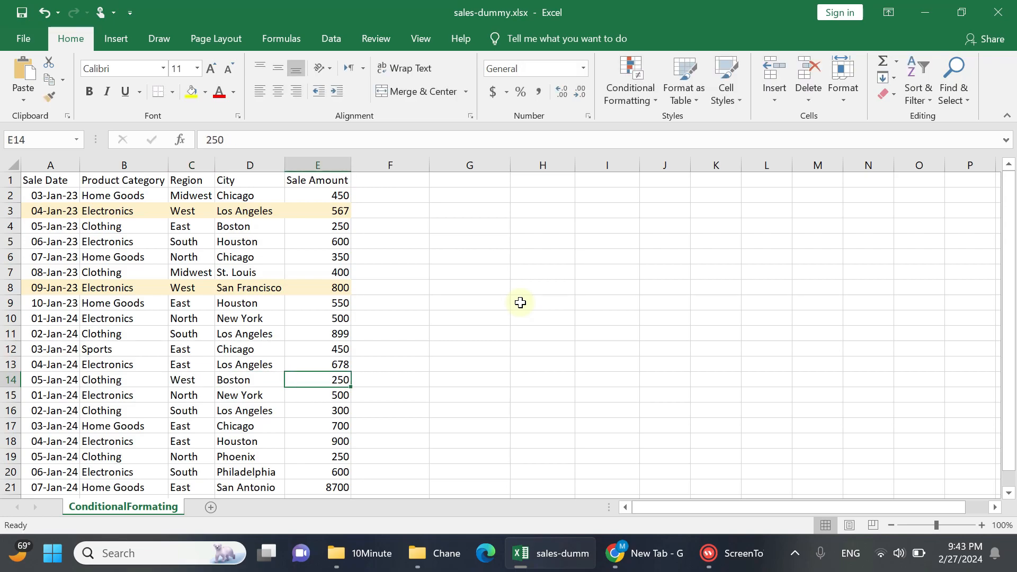
pyautogui.write('899')
pyautogui.press('Return')
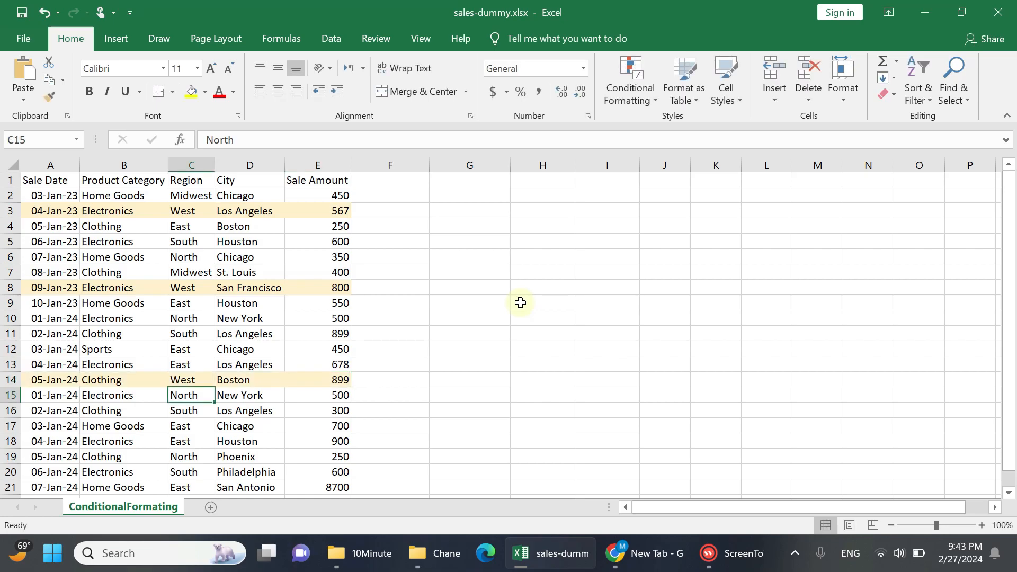